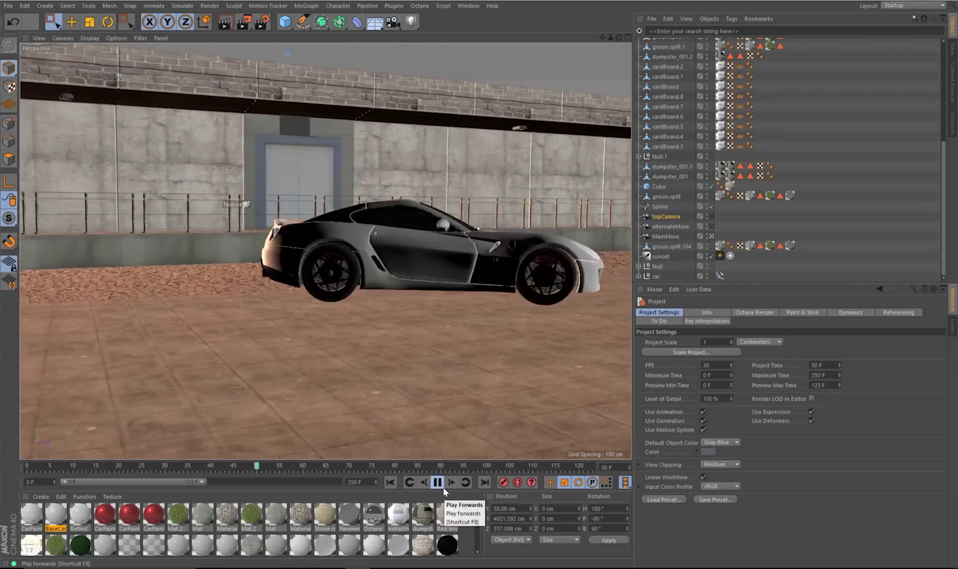
pyautogui.click(438, 482)
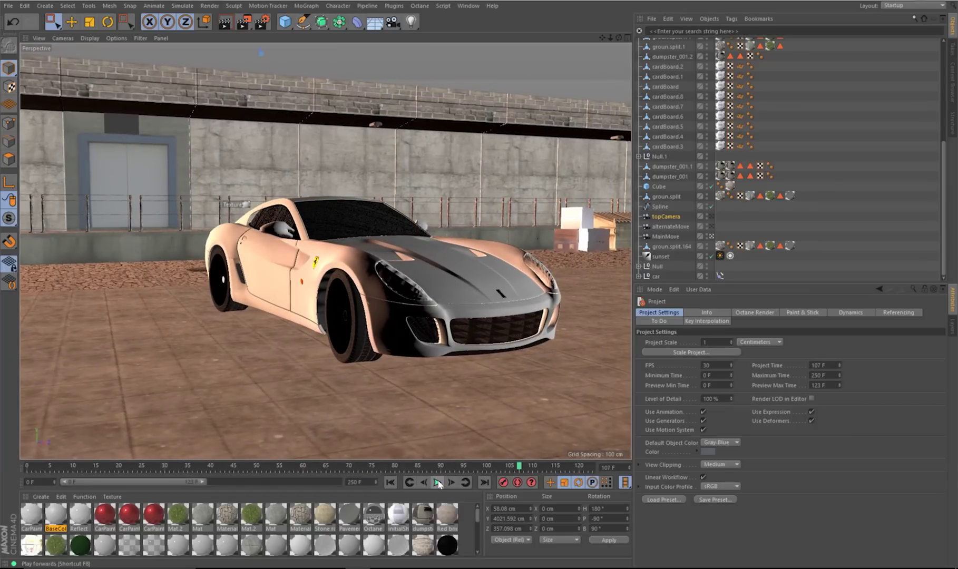
# Stop playback, run Paint & Stick Auto Setup on the car scene, and review the Save and Paint & Stick render settings.
pyautogui.click(394, 5)
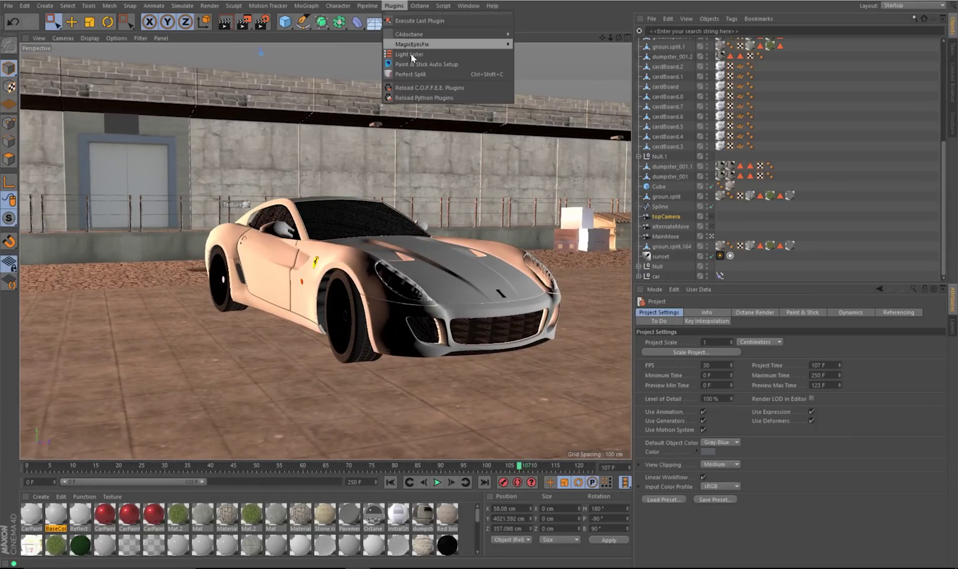
pyautogui.click(420, 65)
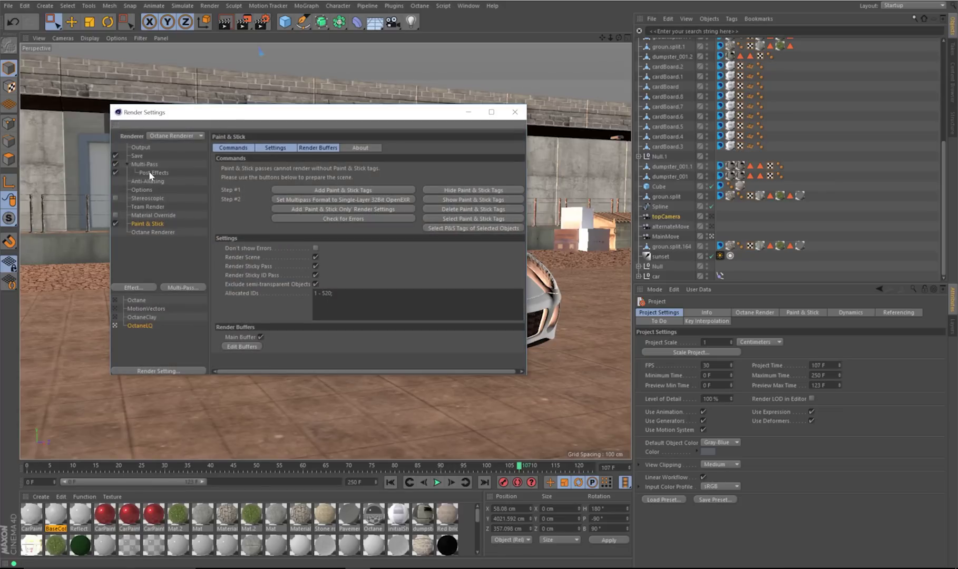
pyautogui.click(141, 155)
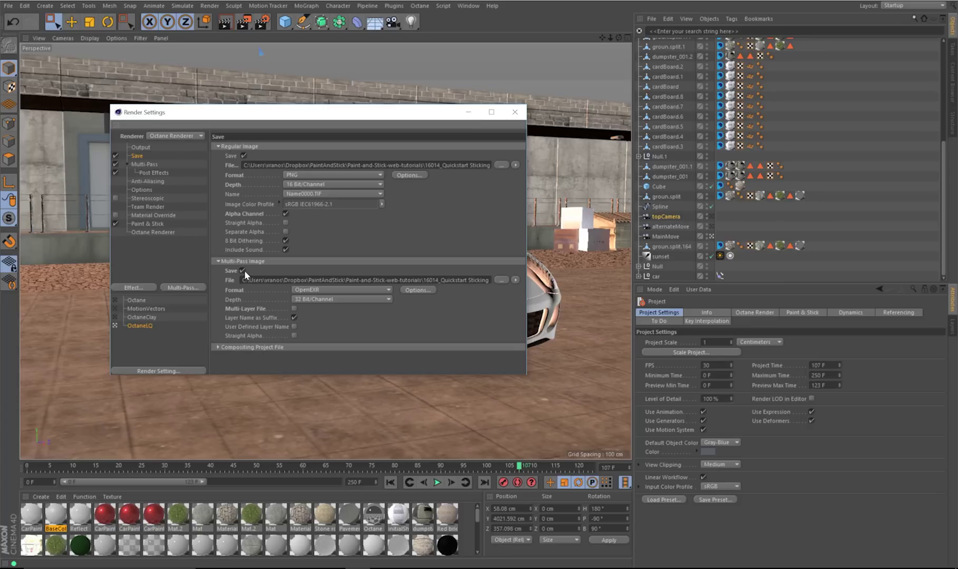
pyautogui.click(151, 224)
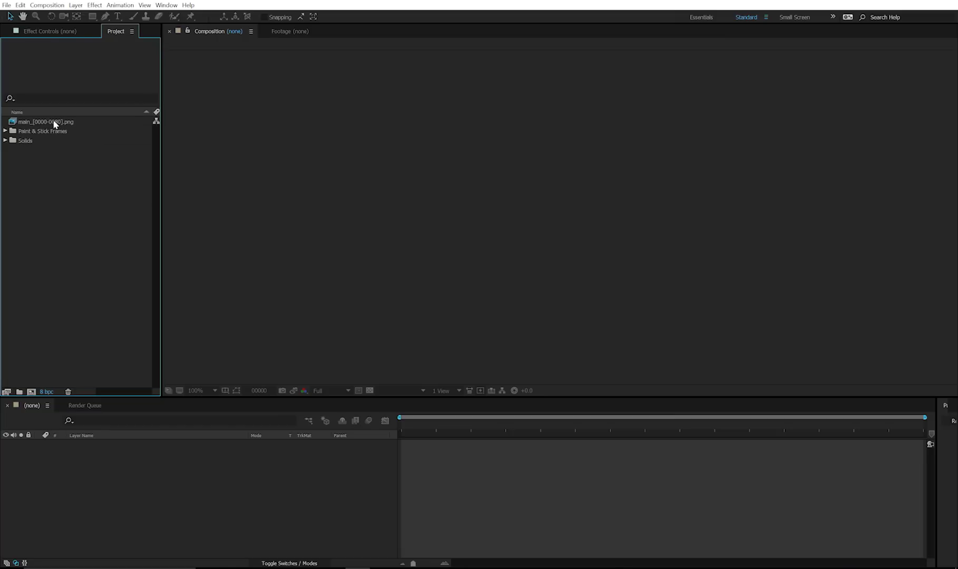
# Switch to After Effects, create a composition from the main_[0000-0080].png sequence, and preview it.
pyautogui.moveTo(55, 125); pyautogui.dragTo(31, 393)
pyautogui.press('space')
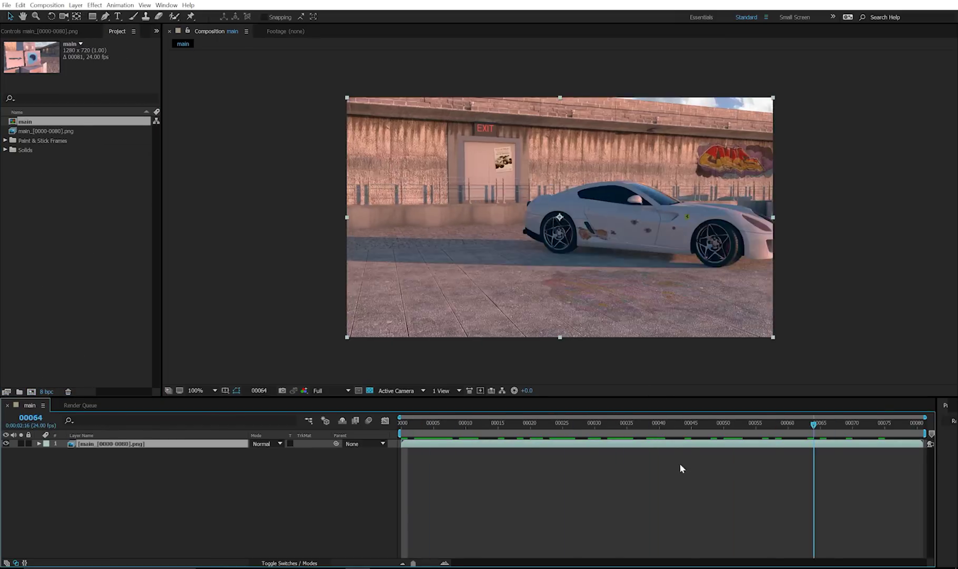
# Import the "car multipass_sticky pass main buffer_1" EXR sequence and place it soloed beneath the main render layer.
pyautogui.doubleClick(88, 188)
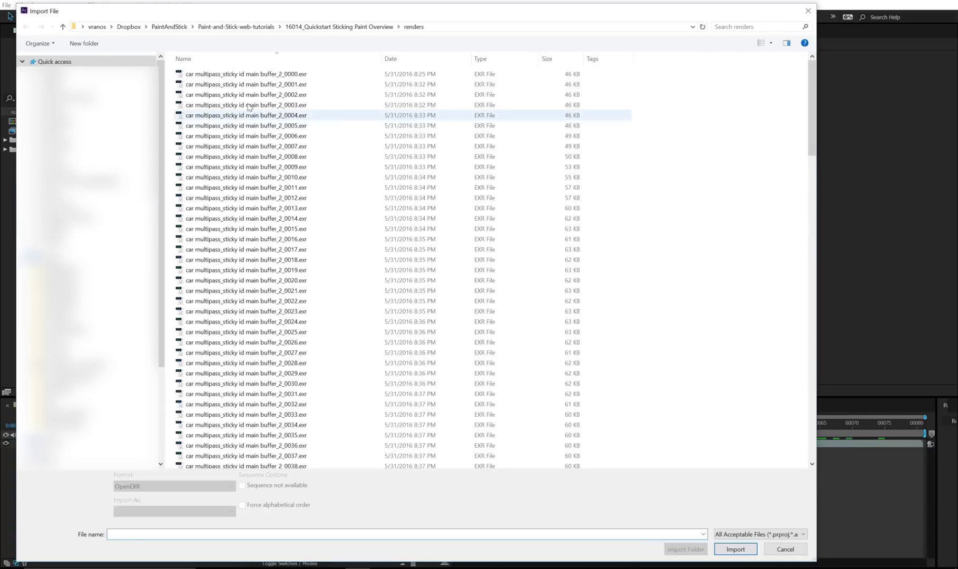
pyautogui.click(251, 59)
pyautogui.click(251, 78)
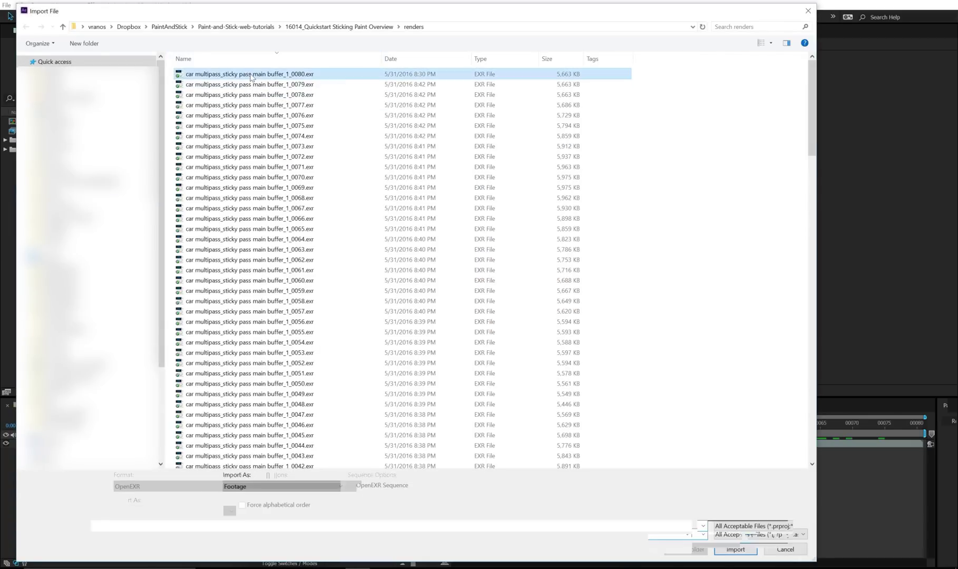
pyautogui.doubleClick(252, 77)
pyautogui.moveTo(36, 124); pyautogui.dragTo(24, 451)
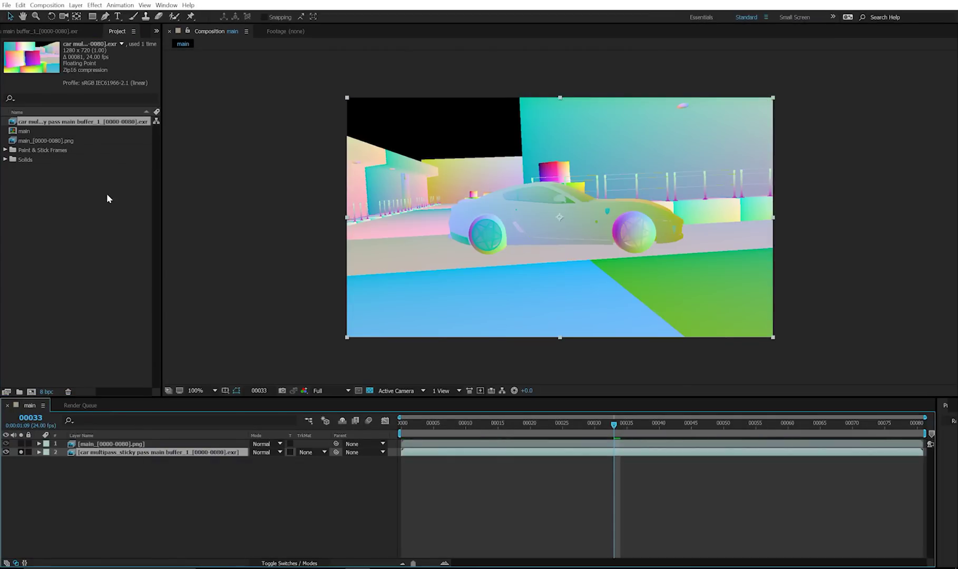
# Import the "car multipass_sticky id main buffer_2" EXR sequence as the lowest layer and turn off the sticky pass layer's solo.
pyautogui.doubleClick(78, 188)
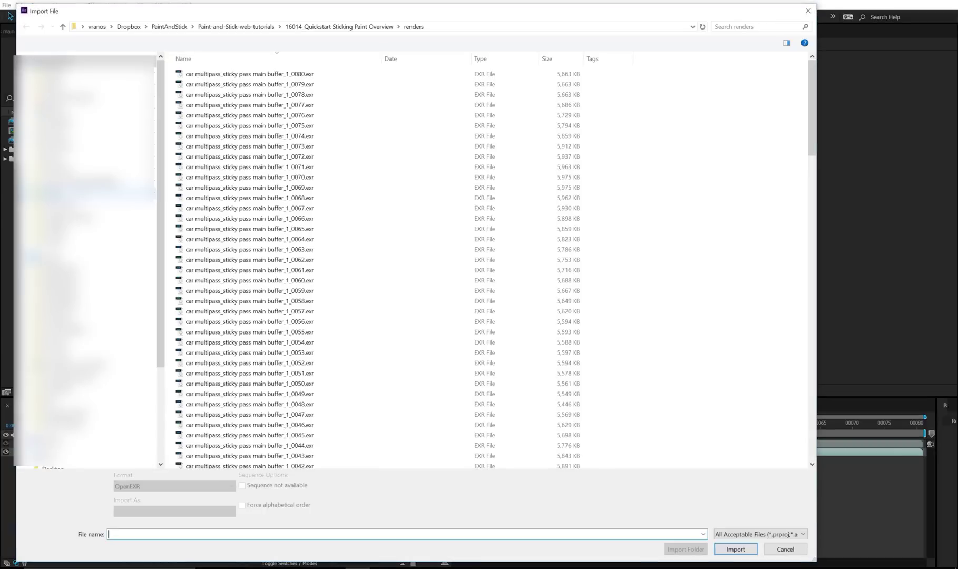
pyautogui.click(322, 59)
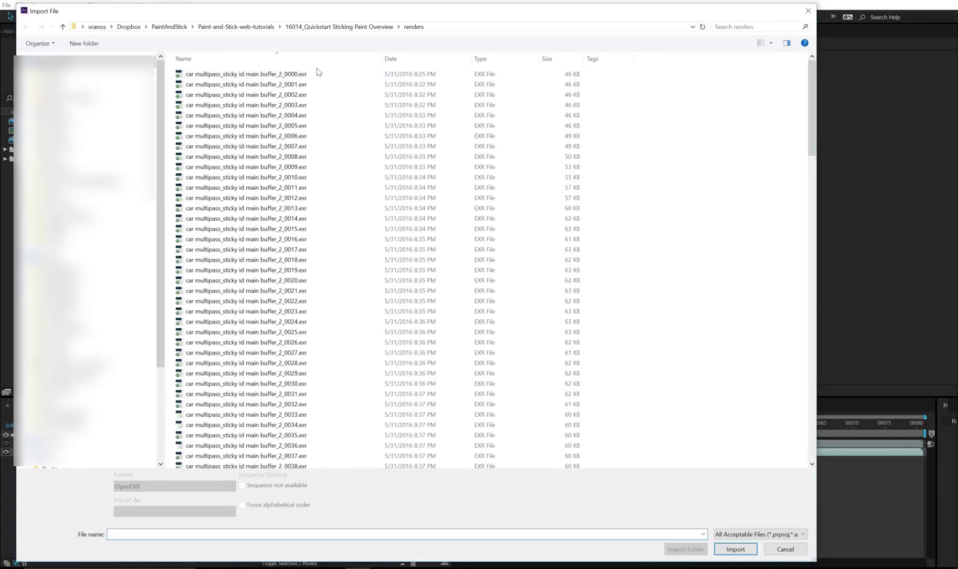
pyautogui.click(304, 75)
pyautogui.doubleClick(303, 77)
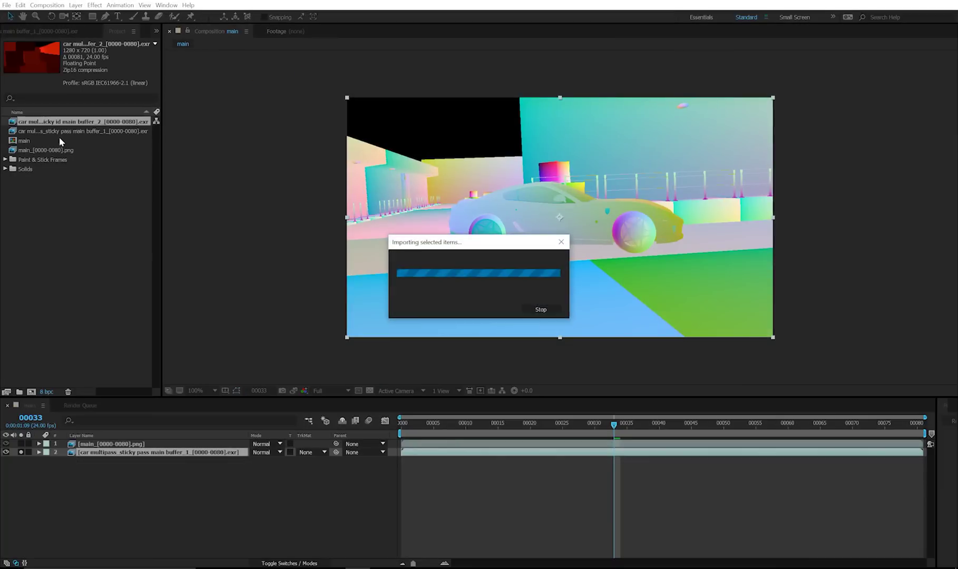
pyautogui.moveTo(158, 385); pyautogui.dragTo(187, 458)
pyautogui.click(21, 452)
# Lower the main render layer's opacity to 61% and scrub to frame 62 to compare it with the sticky pass.
pyautogui.click(95, 445)
pyautogui.press('t')
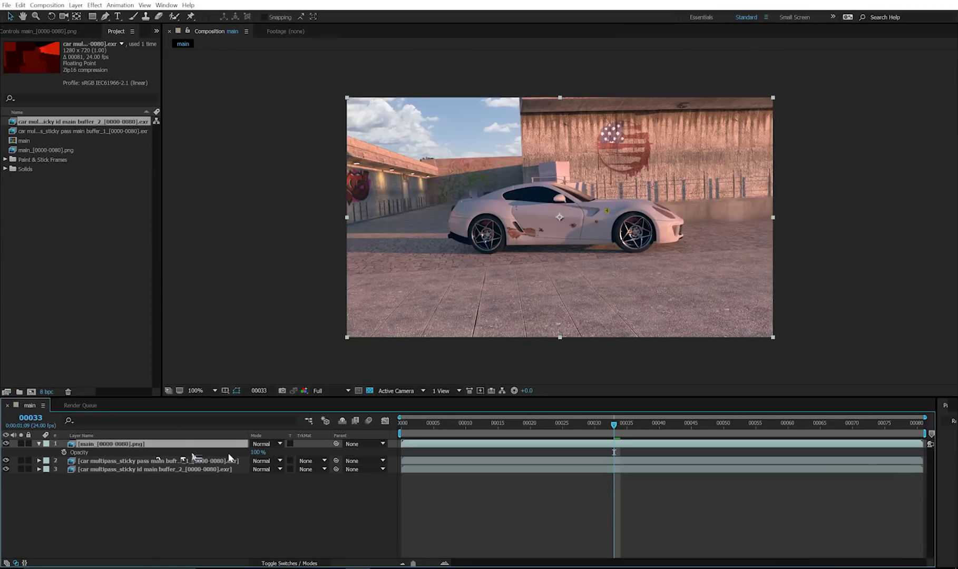
pyautogui.moveTo(257, 453); pyautogui.dragTo(228, 446)
pyautogui.moveTo(585, 424); pyautogui.dragTo(801, 453)
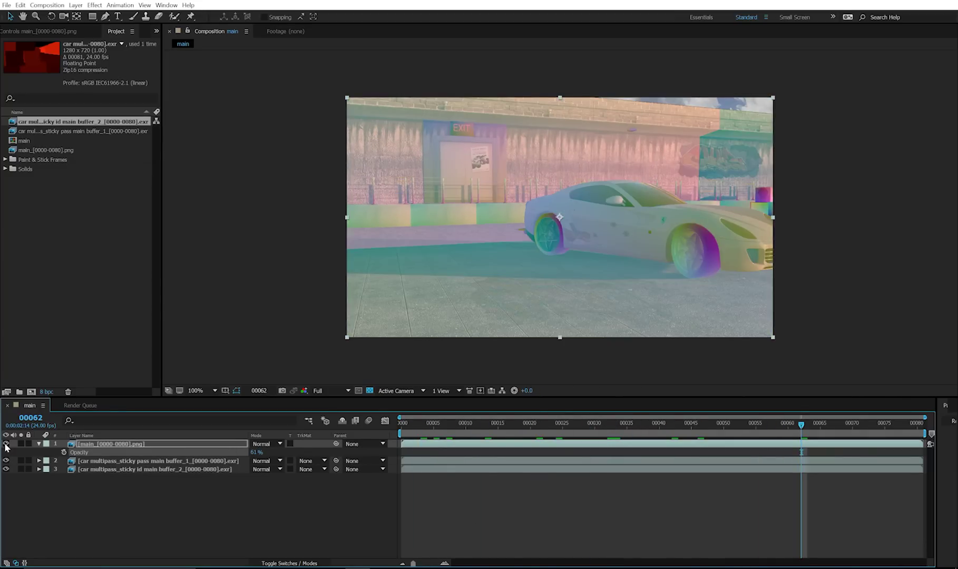
# Hide the sticky pass and sticky ID layers and set the main render layer's opacity to 100%.
pyautogui.click(6, 460)
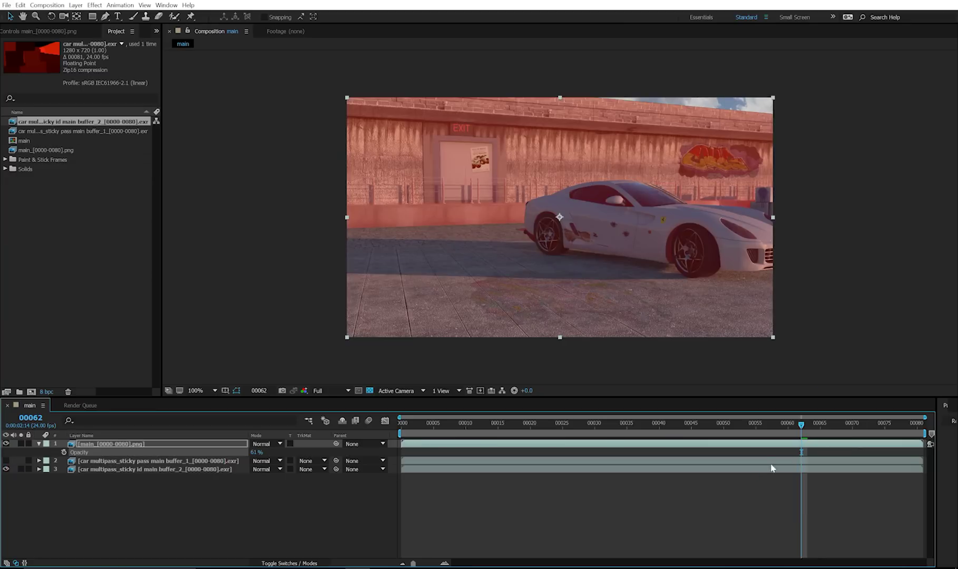
pyautogui.moveTo(253, 453); pyautogui.dragTo(274, 454)
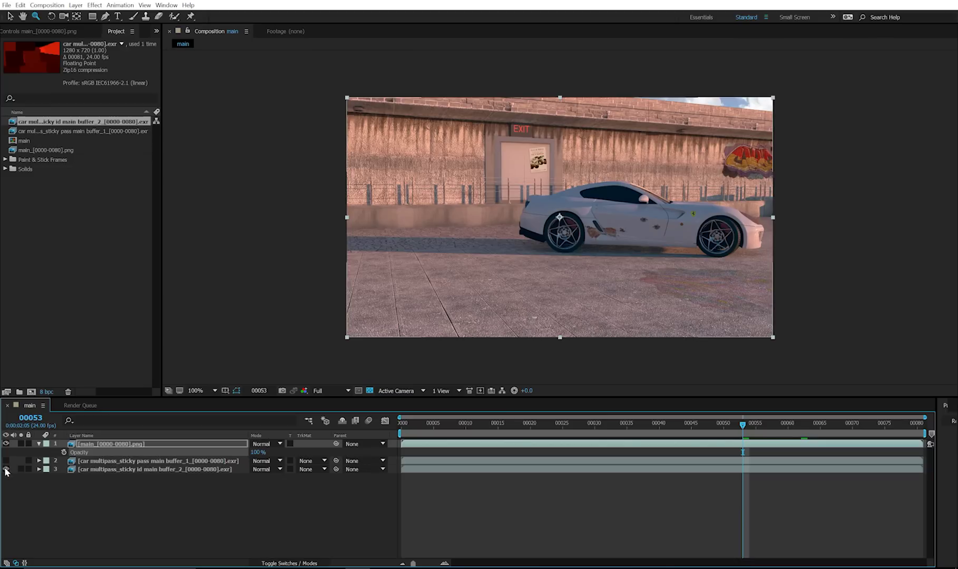
pyautogui.click(165, 511)
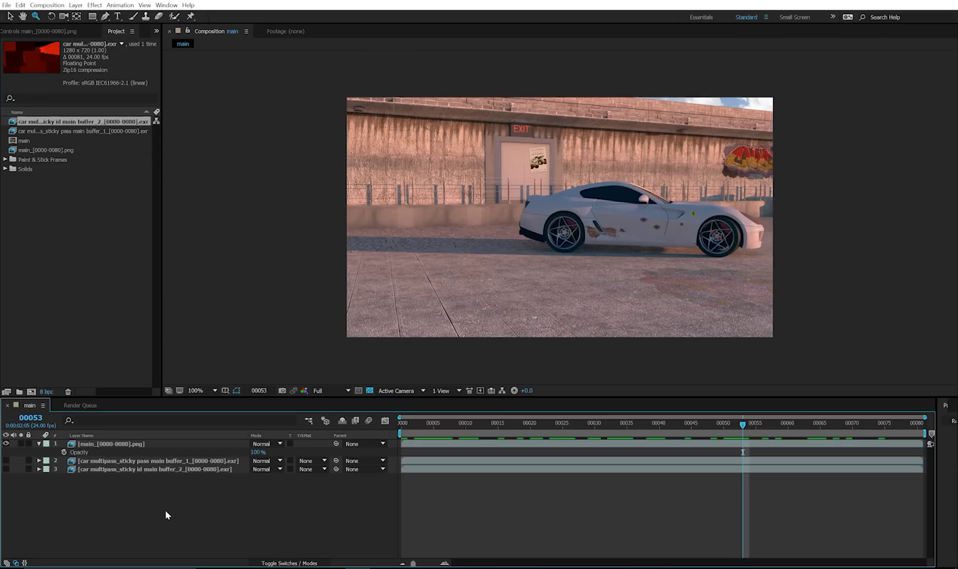
# Create a new solid layer named "paint and stick" above the main render layer.
pyautogui.click(75, 5)
pyautogui.moveTo(84, 17)
pyautogui.click(280, 28)
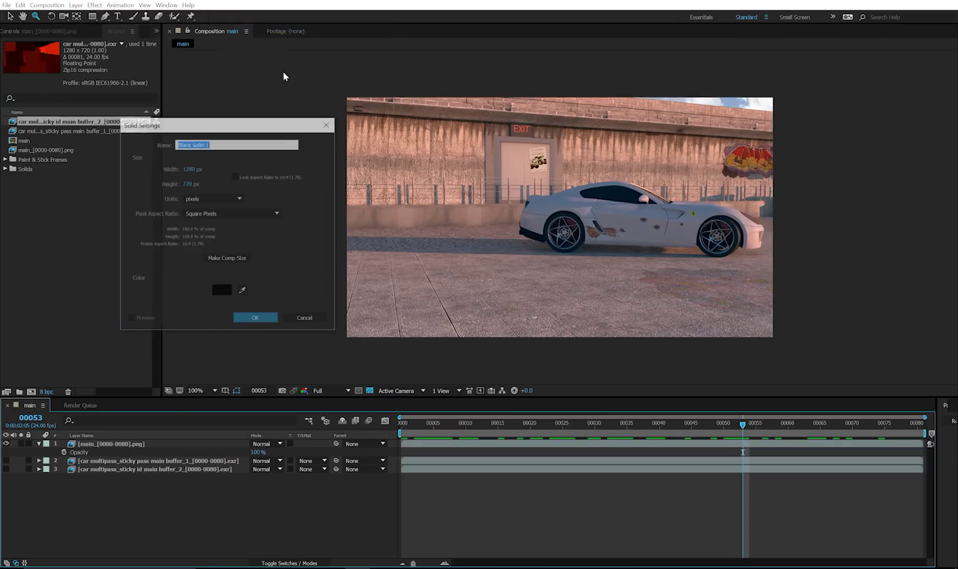
pyautogui.write('paint and stick')
pyautogui.press('Return')
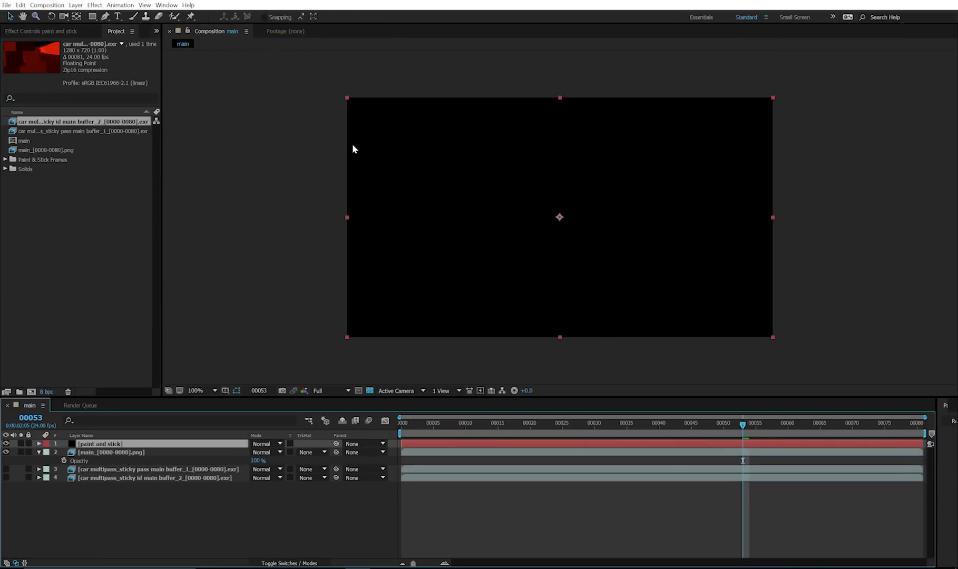
# Apply the Paint & Stick effect to the solid and set its frame location to the desktop folder frameLocation.
pyautogui.click(93, 5)
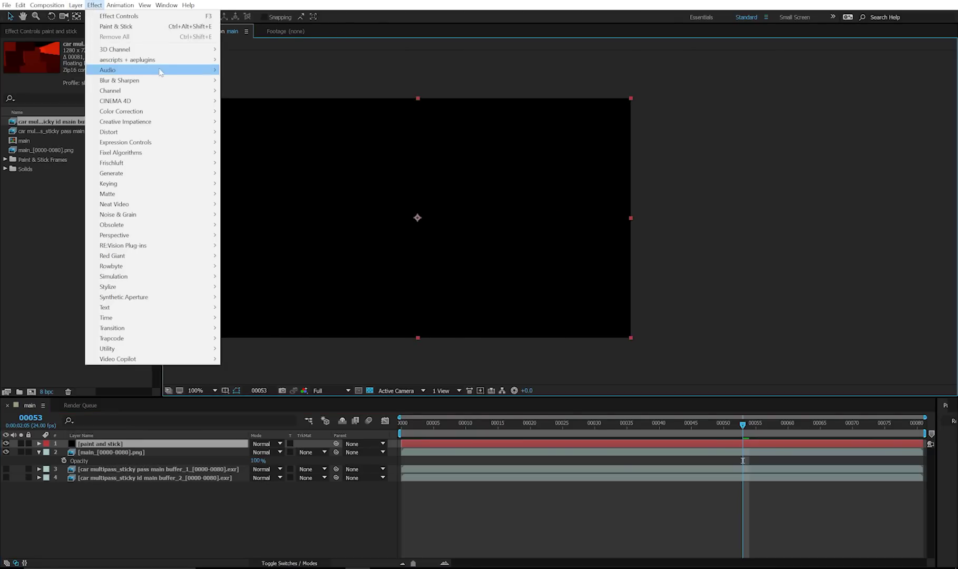
pyautogui.moveTo(158, 60)
pyautogui.click(248, 60)
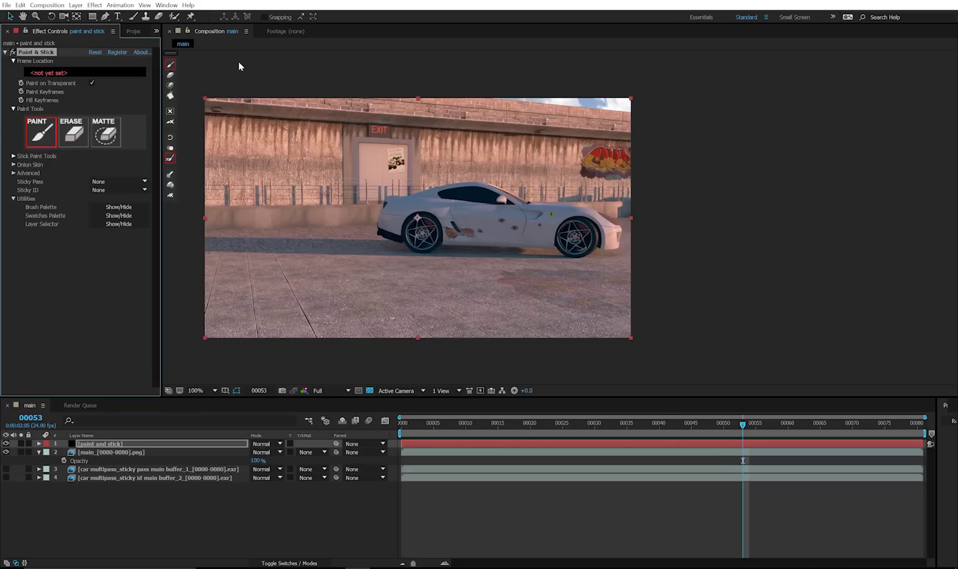
pyautogui.click(71, 71)
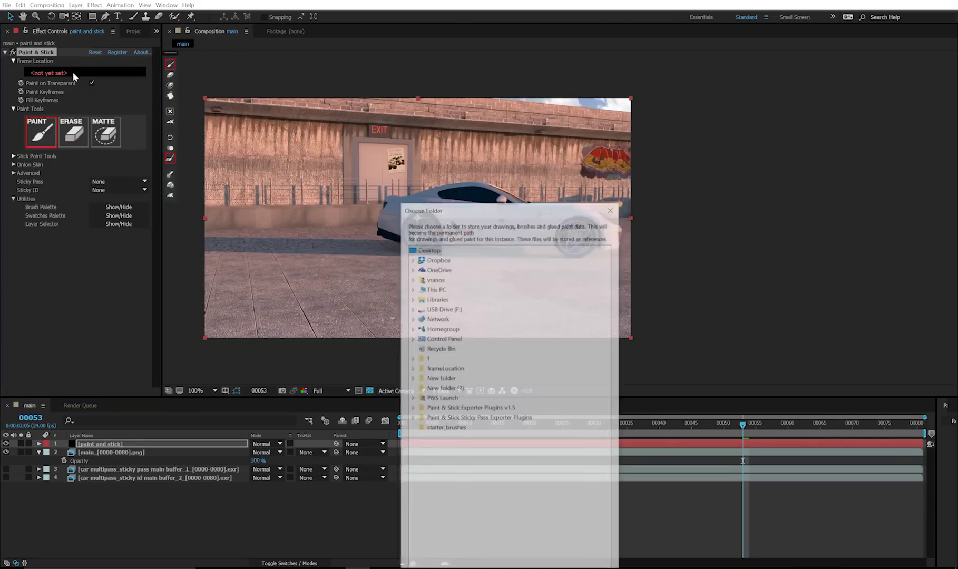
pyautogui.doubleClick(444, 368)
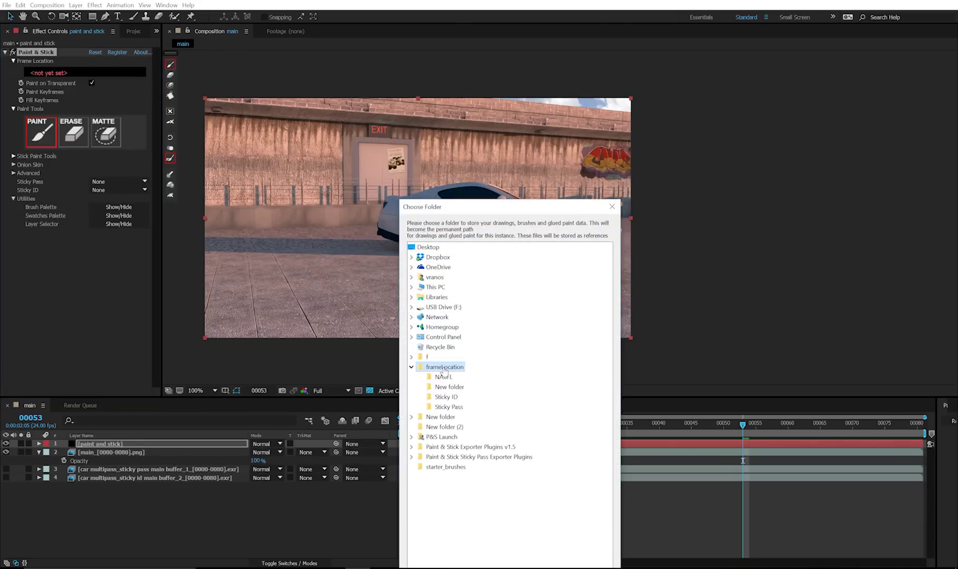
pyautogui.press('Return')
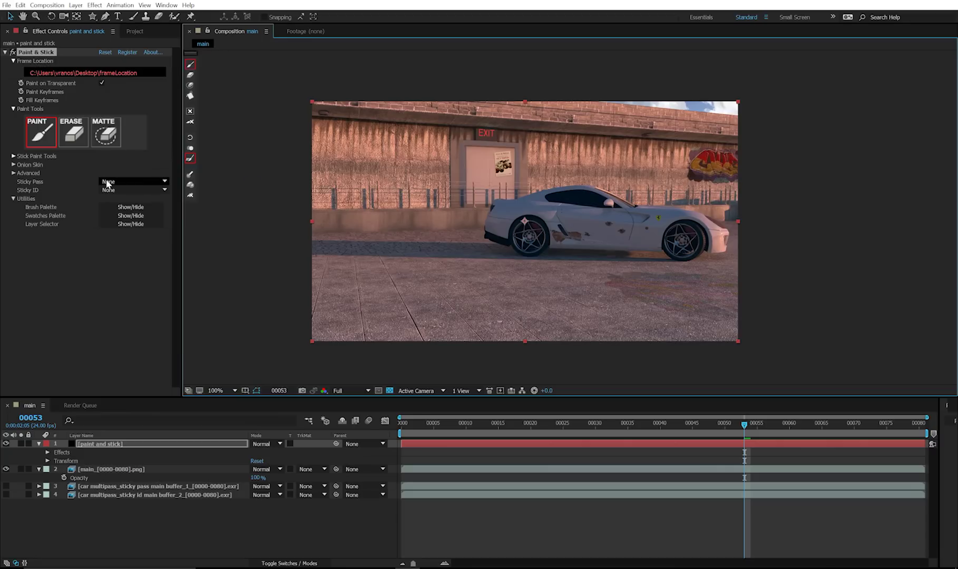
# Assign the sticky pass buffer_1 layer as the effect's Sticky Pass and the sticky id buffer_2 layer as its Sticky ID.
pyautogui.click(107, 182)
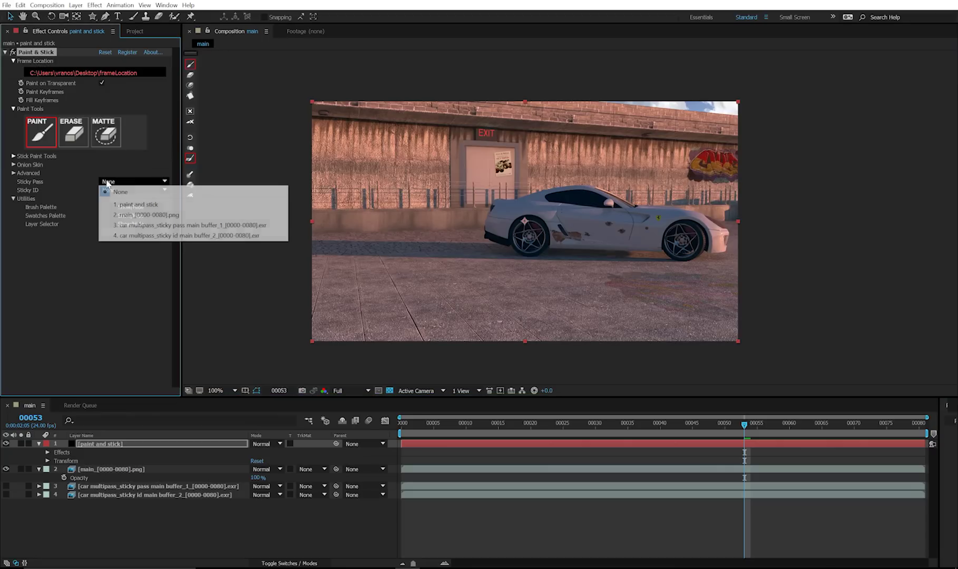
pyautogui.click(157, 226)
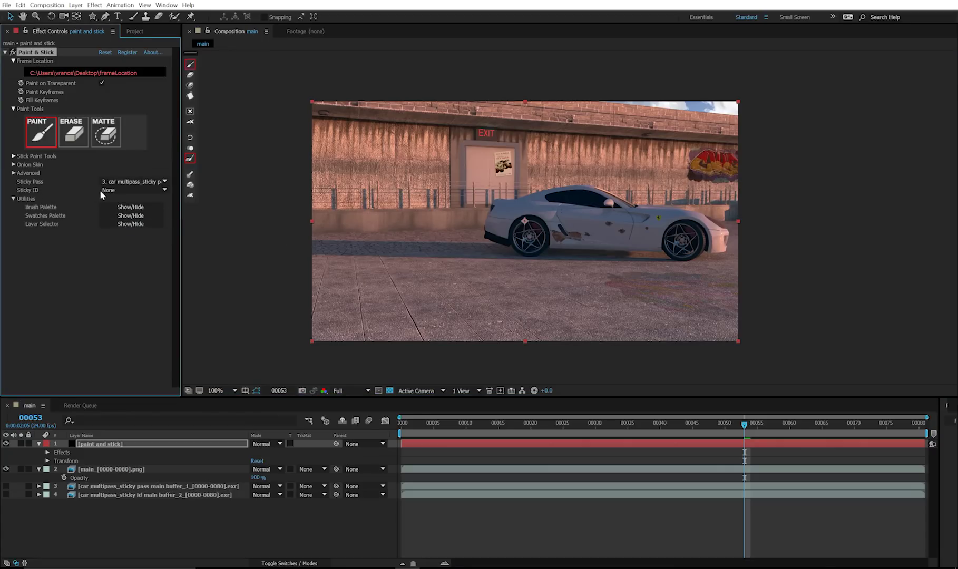
pyautogui.click(102, 190)
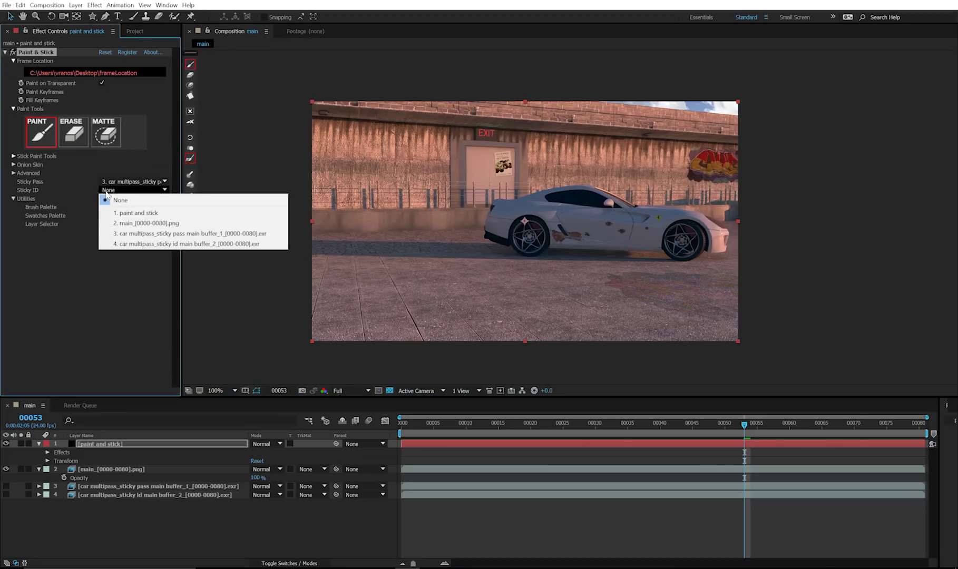
pyautogui.click(177, 244)
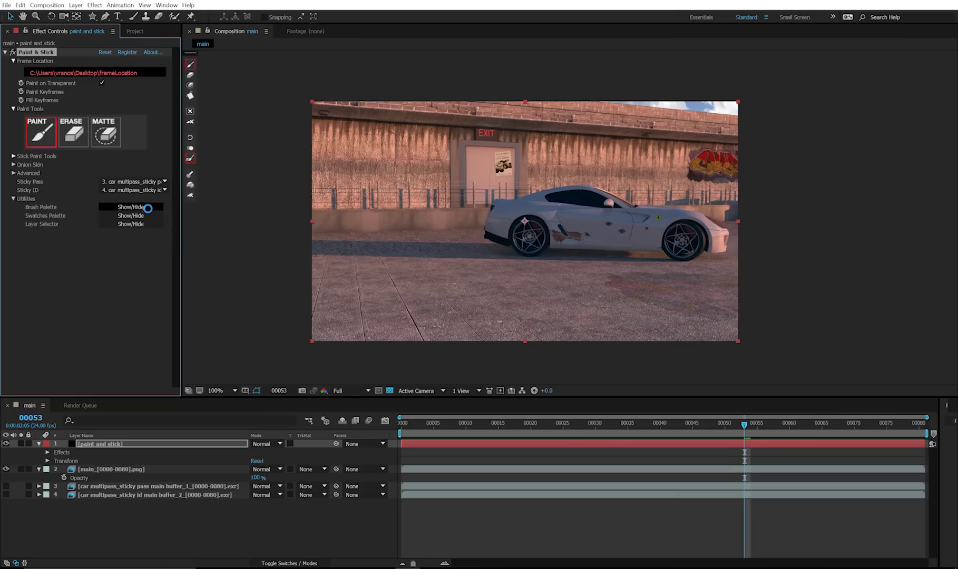
# Show the Brush Palette, choose the blue P logo brush, and stamp it on the car door and four times along the wall at frame 45.
pyautogui.click(148, 207)
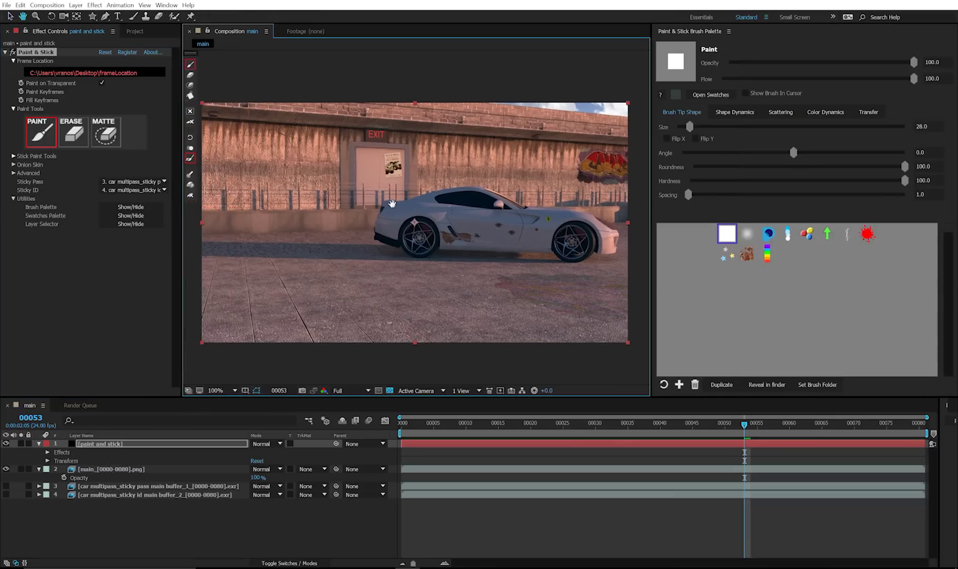
pyautogui.click(807, 234)
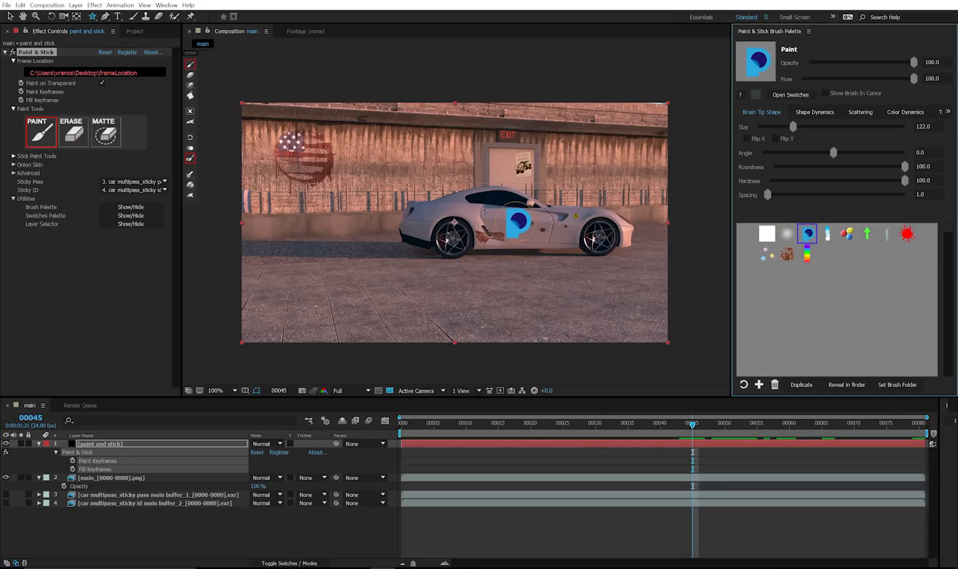
pyautogui.click(519, 225)
pyautogui.click(588, 157)
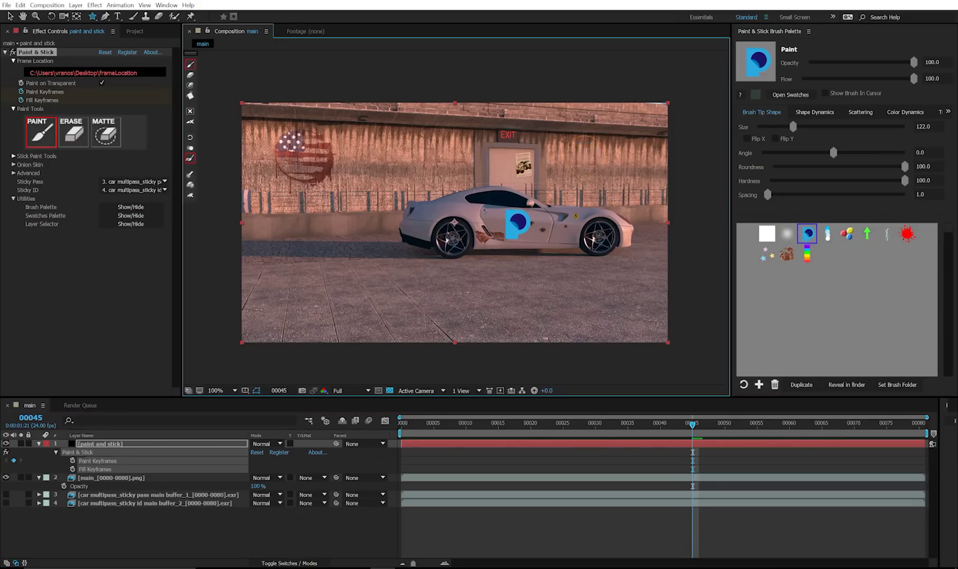
pyautogui.click(451, 158)
pyautogui.click(383, 157)
pyautogui.click(380, 156)
pyautogui.click(320, 154)
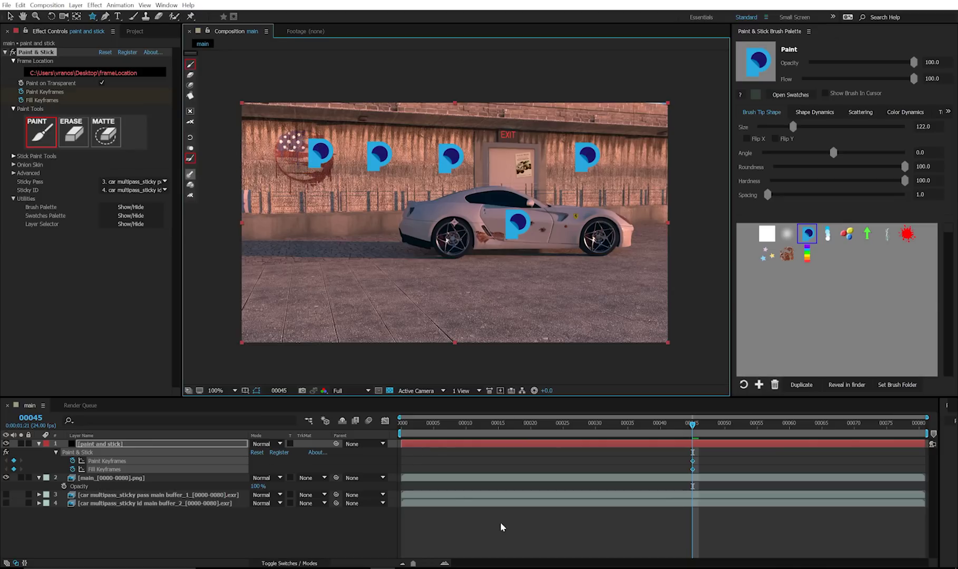
# Preview the logo stamps over the animation, and remove them all from the car and wall.
pyautogui.click(527, 550)
pyautogui.press('space')
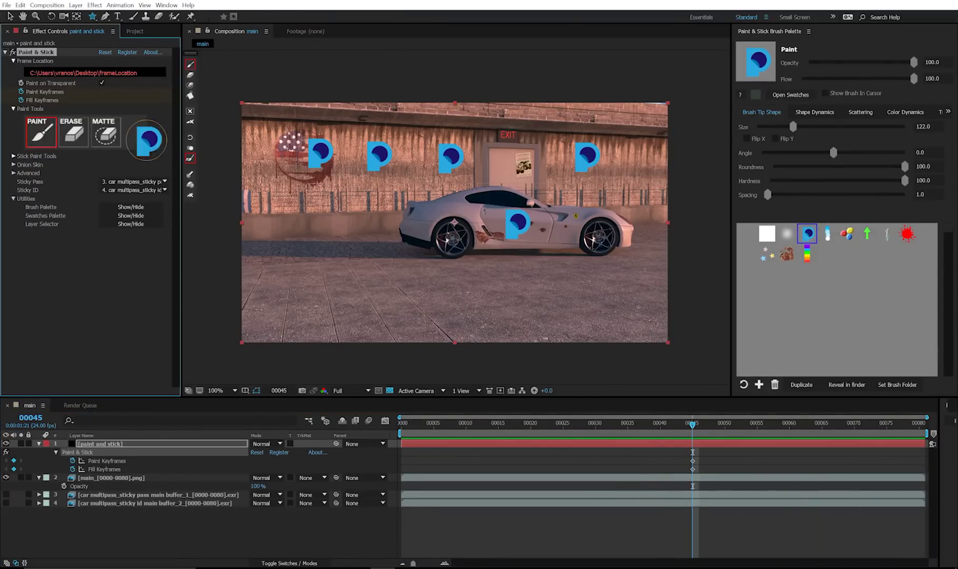
pyautogui.click(191, 198)
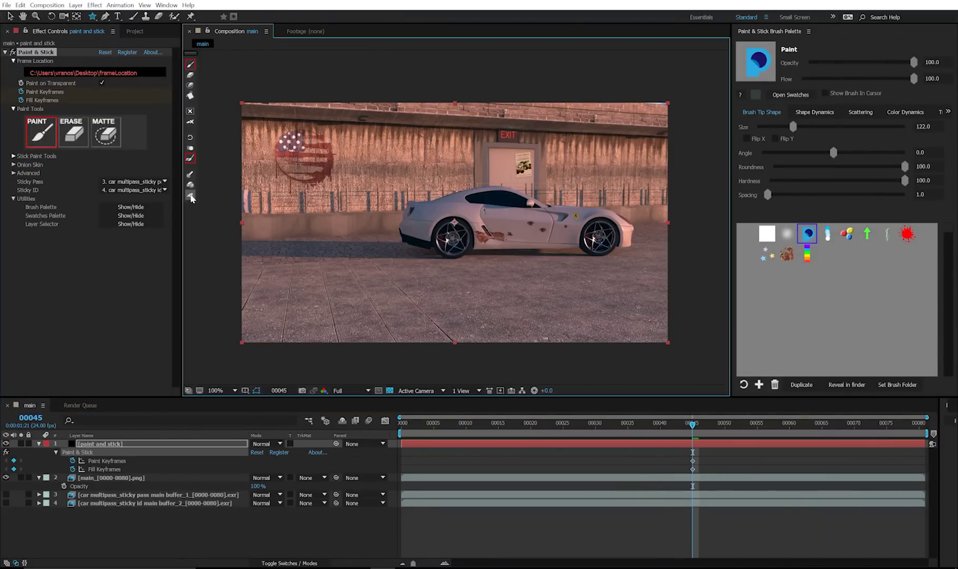
pyautogui.click(214, 84)
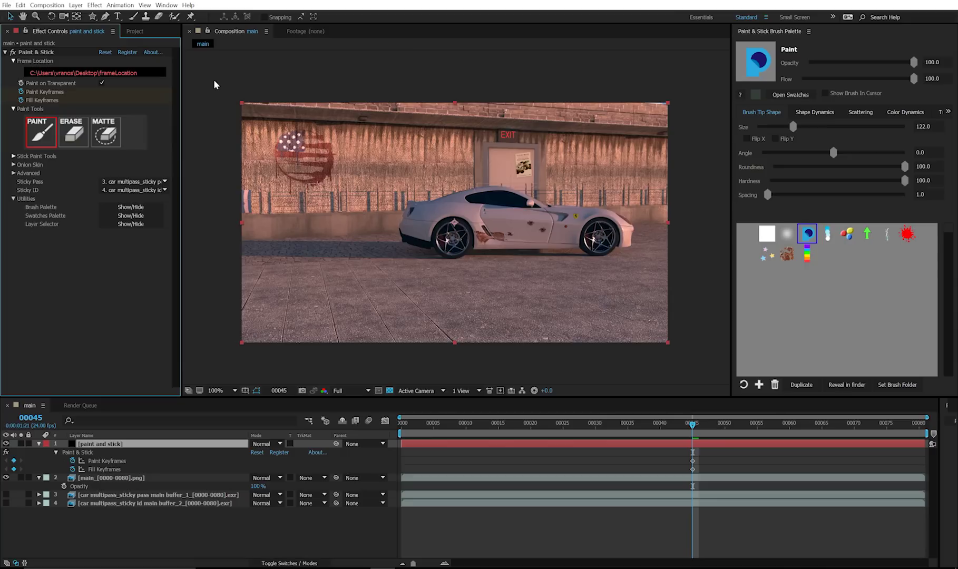
# Add FreeVector-American-Flag-Graffiti.jpg to the composition, scale it to 31%, and position it on the wall.
pyautogui.click(133, 31)
pyautogui.moveTo(43, 144); pyautogui.dragTo(413, 176)
pyautogui.press('s')
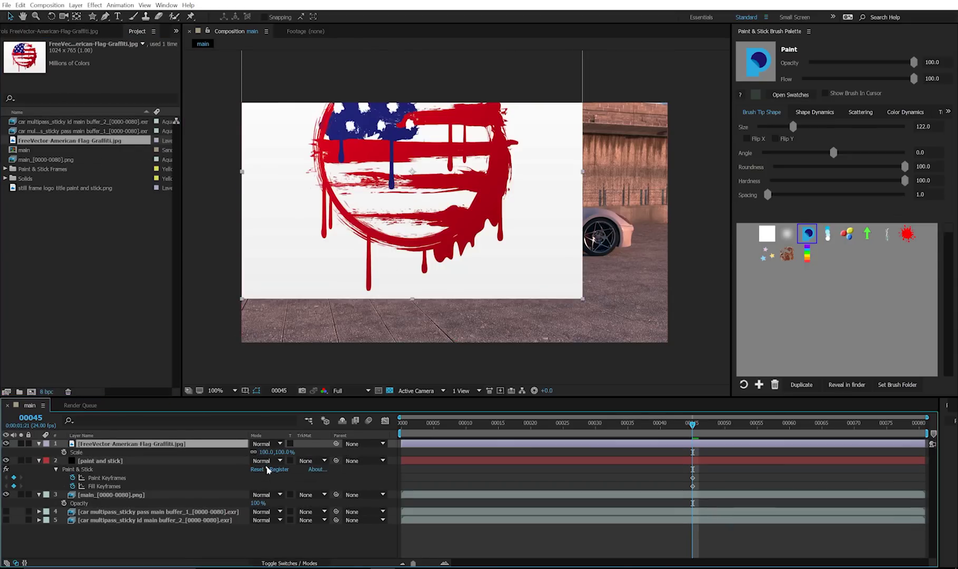
pyautogui.moveTo(268, 452); pyautogui.dragTo(243, 463)
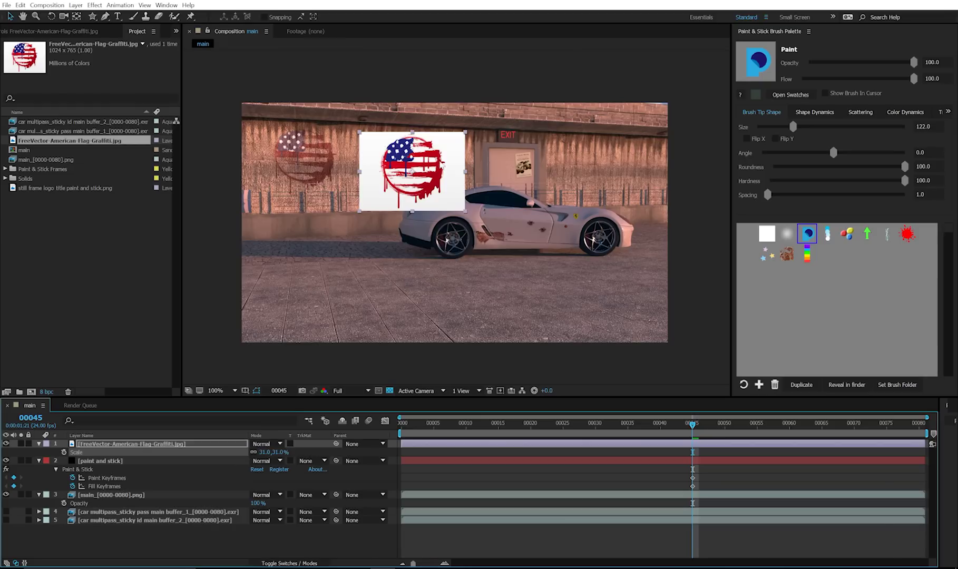
pyautogui.moveTo(439, 164); pyautogui.dragTo(424, 159)
# Remove the flag image's white background with the Extract effect, setting White Point to 89 and White Softness to 77.
pyautogui.click(94, 5)
pyautogui.moveTo(153, 171)
pyautogui.click(263, 235)
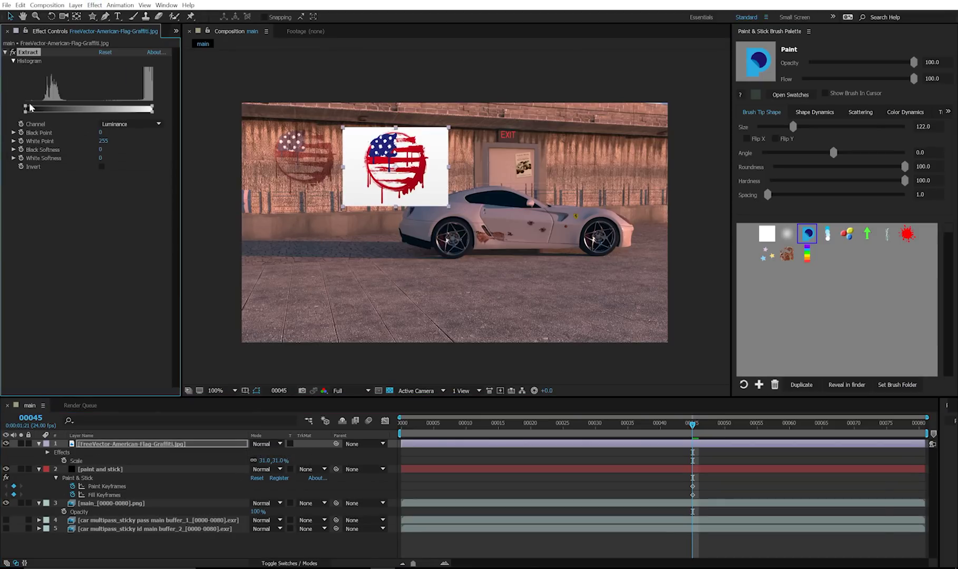
pyautogui.moveTo(151, 107); pyautogui.dragTo(69, 109)
pyautogui.moveTo(69, 112); pyautogui.dragTo(107, 115)
# Reduce the flag layer's scale to 24.3% and nudge it into place on the wall beside the exit door.
pyautogui.moveTo(262, 461); pyautogui.dragTo(249, 461)
pyautogui.moveTo(397, 162); pyautogui.dragTo(402, 155)
pyautogui.click(542, 461)
# Add the red text "Hello!" and place it on the wall to the right of the exit door.
pyautogui.click(118, 16)
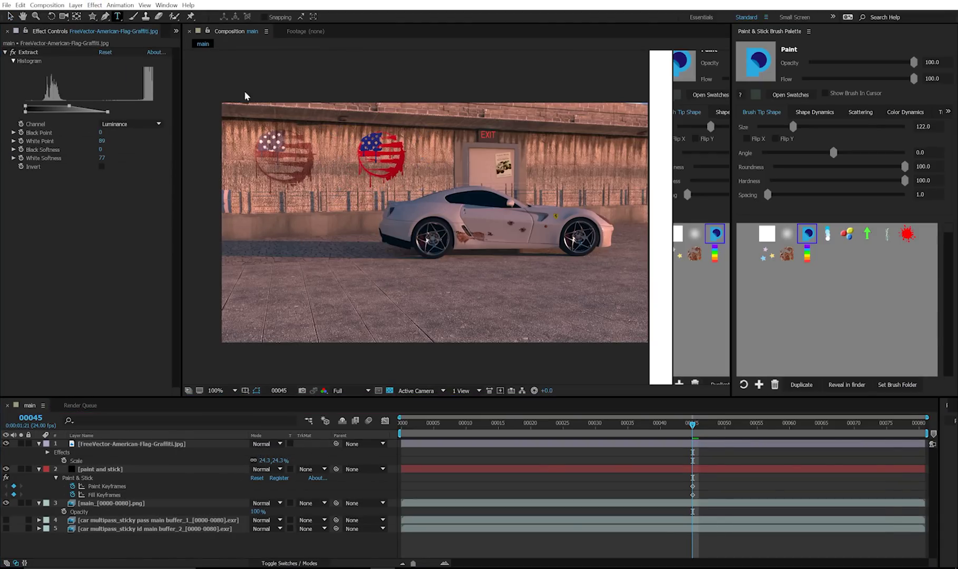
pyautogui.click(575, 173)
pyautogui.write('Hello!')
pyautogui.hotkey('ctrl', 'Return')
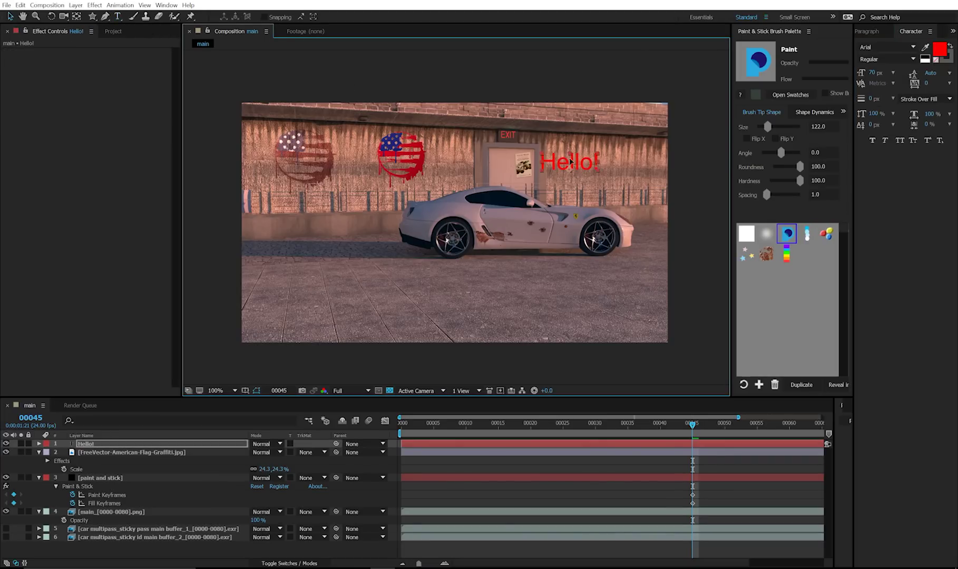
pyautogui.moveTo(570, 162); pyautogui.dragTo(591, 162)
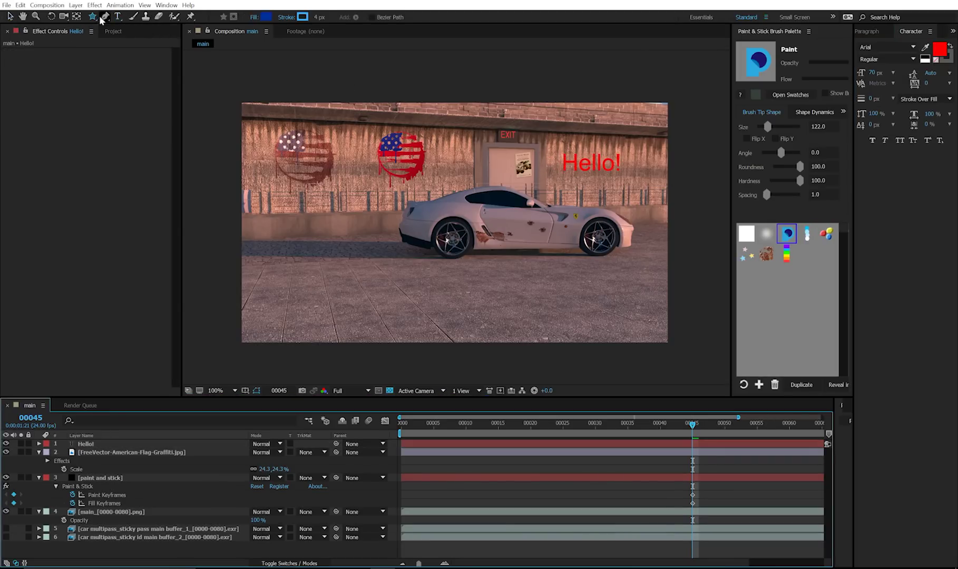
# Draw five blue stars on one shape layer: three around the flags, one on the car door, and one beside the Hello! text.
pyautogui.click(93, 17)
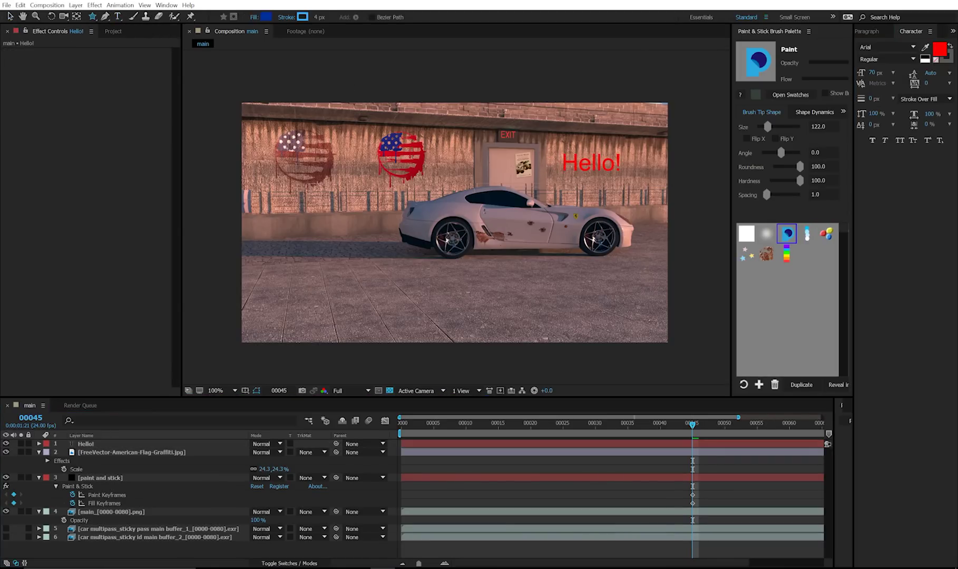
pyautogui.moveTo(316, 155); pyautogui.dragTo(315, 136)
pyautogui.moveTo(365, 168); pyautogui.dragTo(366, 149)
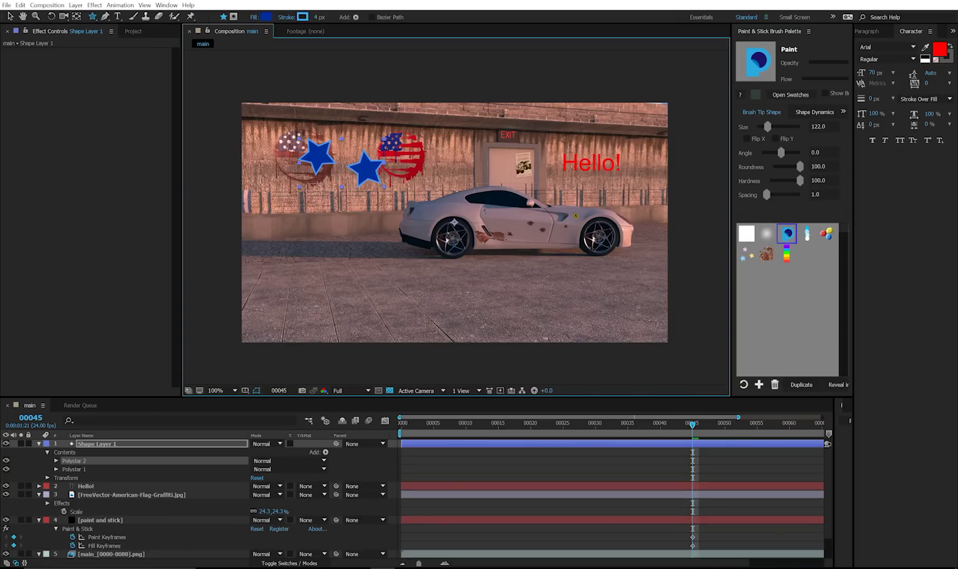
pyautogui.moveTo(441, 147); pyautogui.dragTo(442, 126)
pyautogui.moveTo(514, 220); pyautogui.dragTo(524, 225)
pyautogui.moveTo(633, 157); pyautogui.dragTo(641, 168)
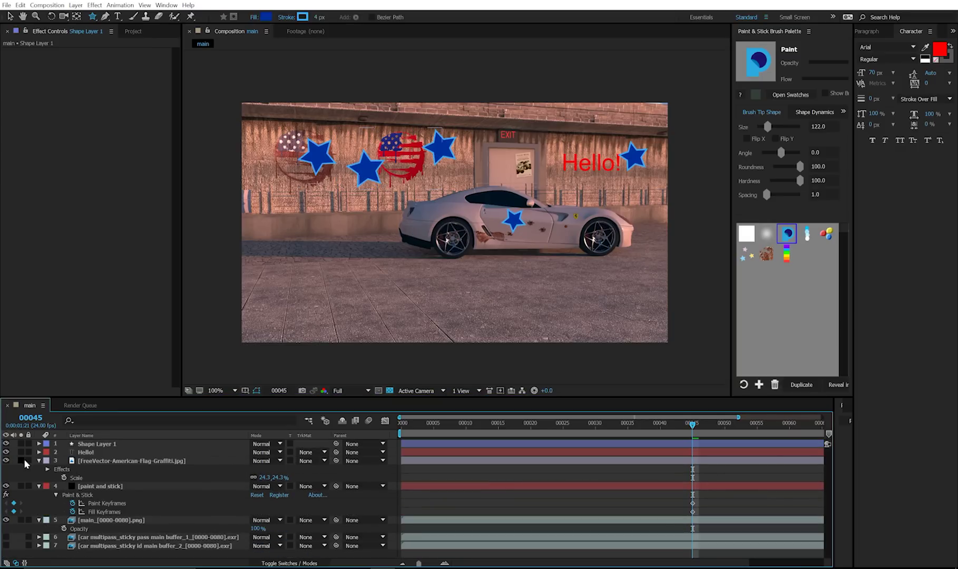
# Solo the flag, text and shape layers, and capture the screen as paint with the Paint & Stick effect.
pyautogui.moveTo(21, 461); pyautogui.dragTo(21, 444)
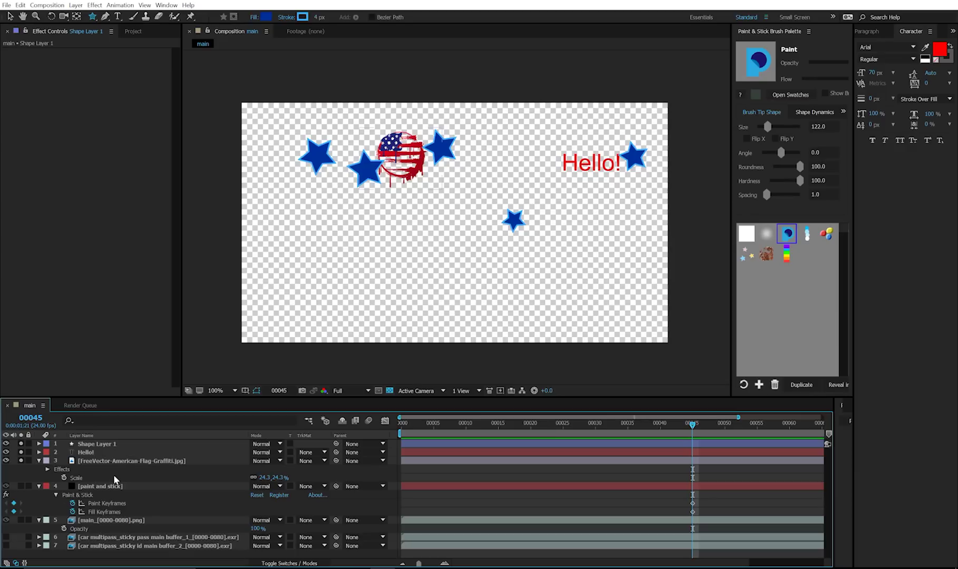
pyautogui.click(101, 486)
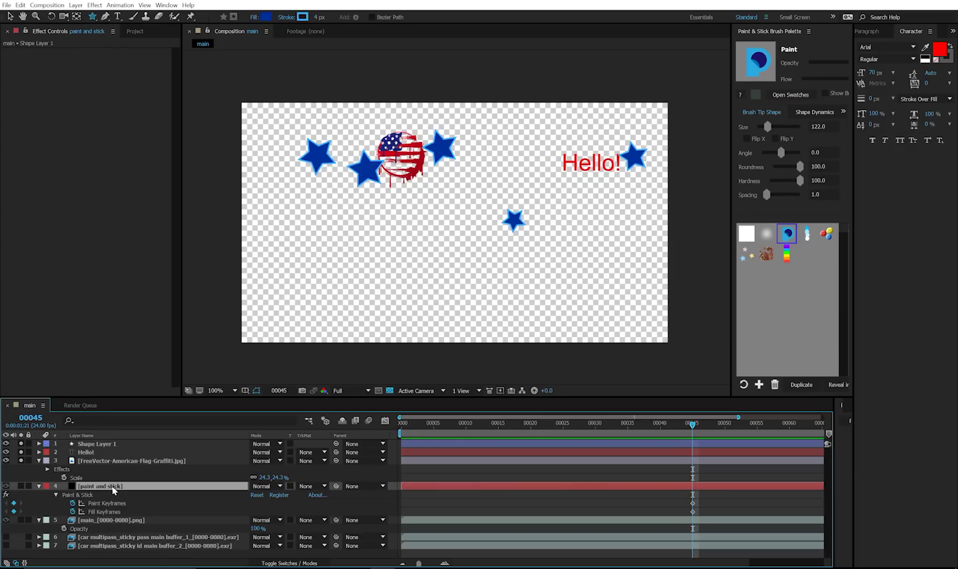
pyautogui.click(44, 54)
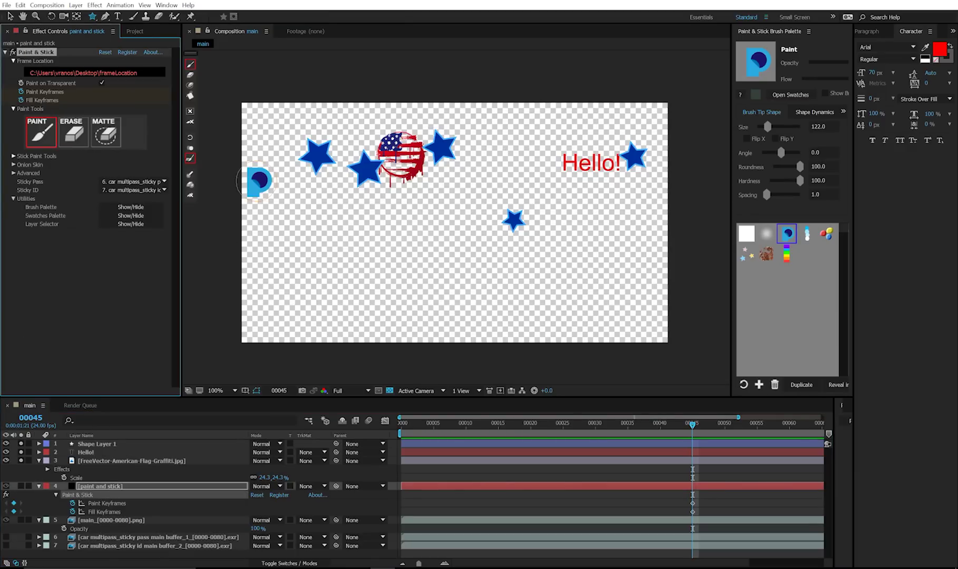
pyautogui.press('c')
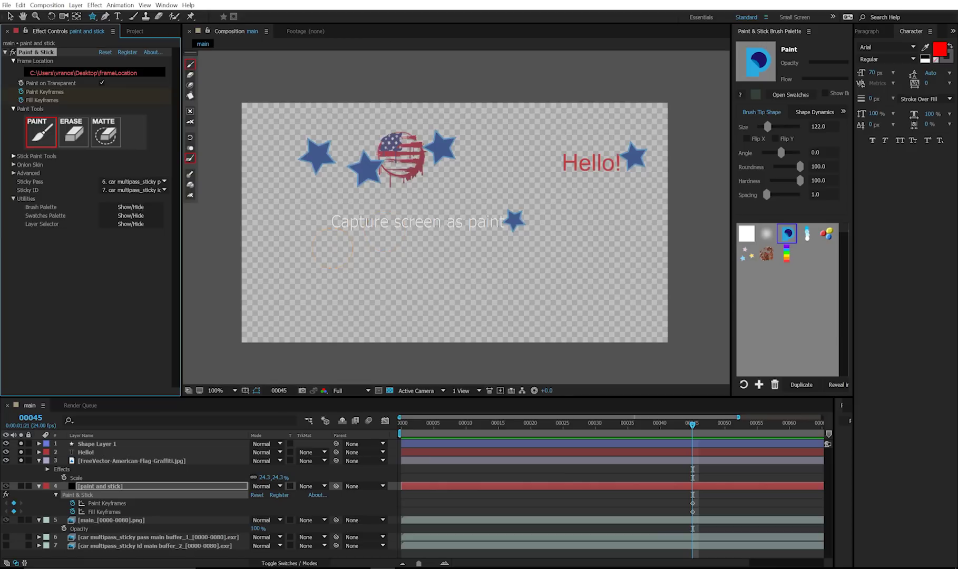
pyautogui.click(456, 262)
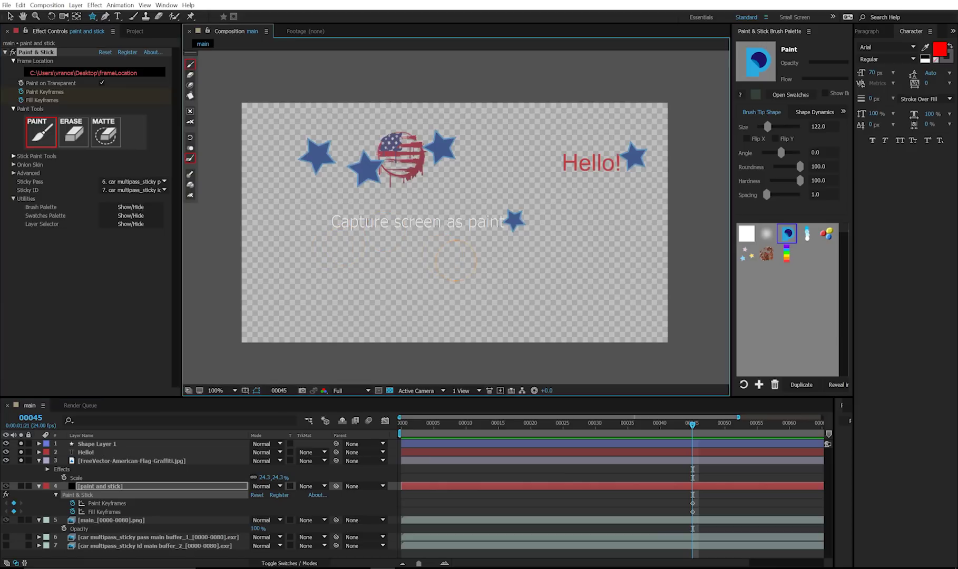
pyautogui.click(456, 261)
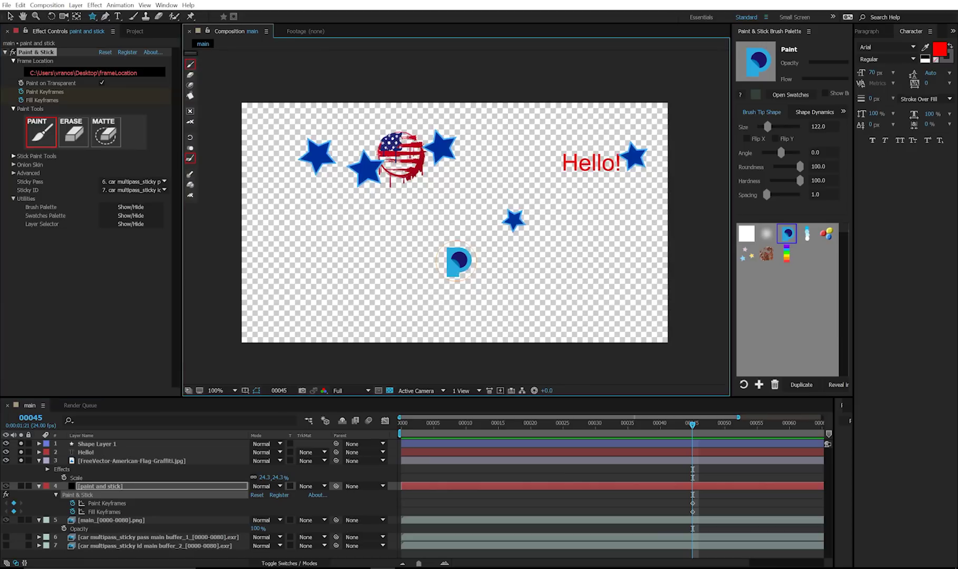
# Isolate the paint and stick layer and delete the flag, Hello! text and star shape layers.
pyautogui.click(21, 486)
pyautogui.moveTo(6, 461); pyautogui.dragTo(6, 445)
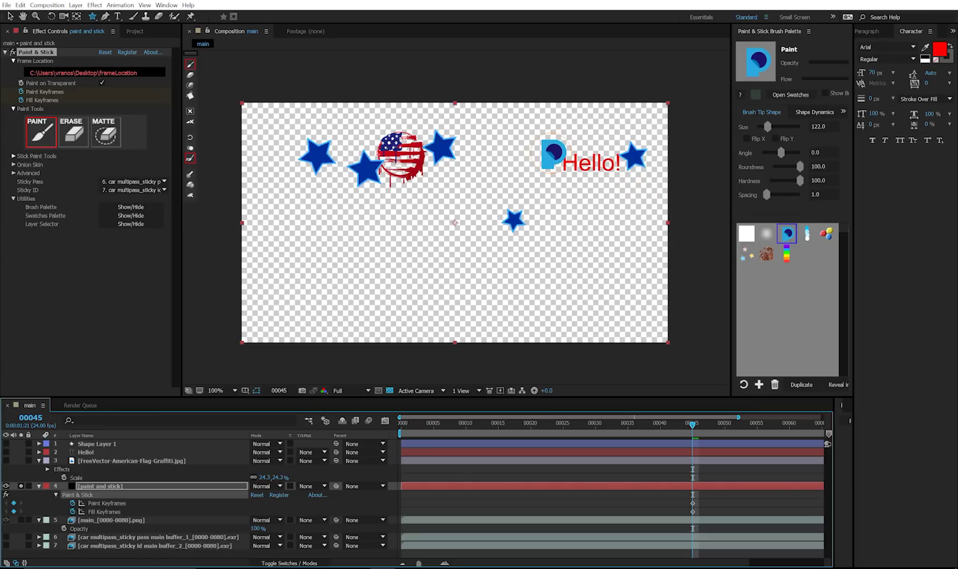
pyautogui.click(92, 463)
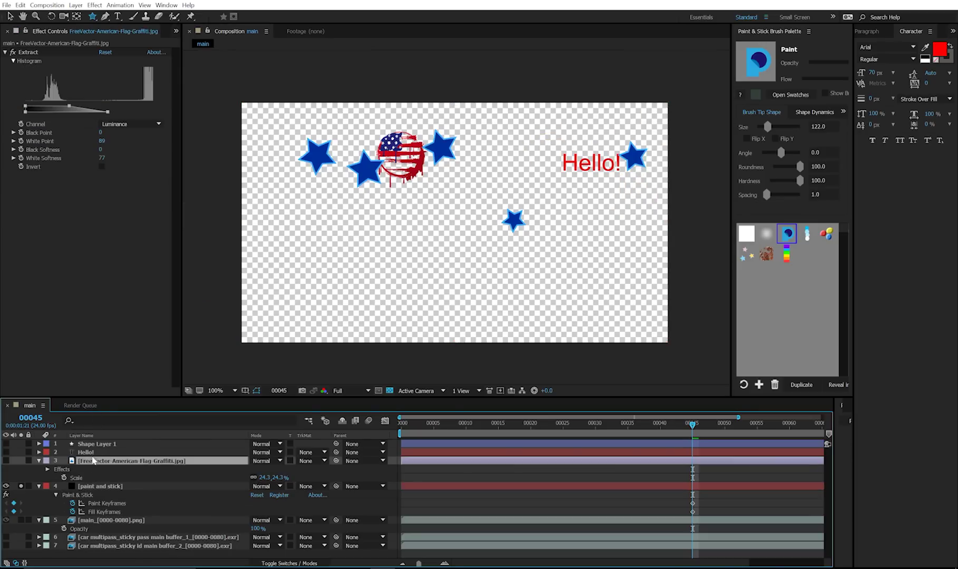
pyautogui.keyDown('shift'); pyautogui.click(95, 444); pyautogui.keyUp('shift')
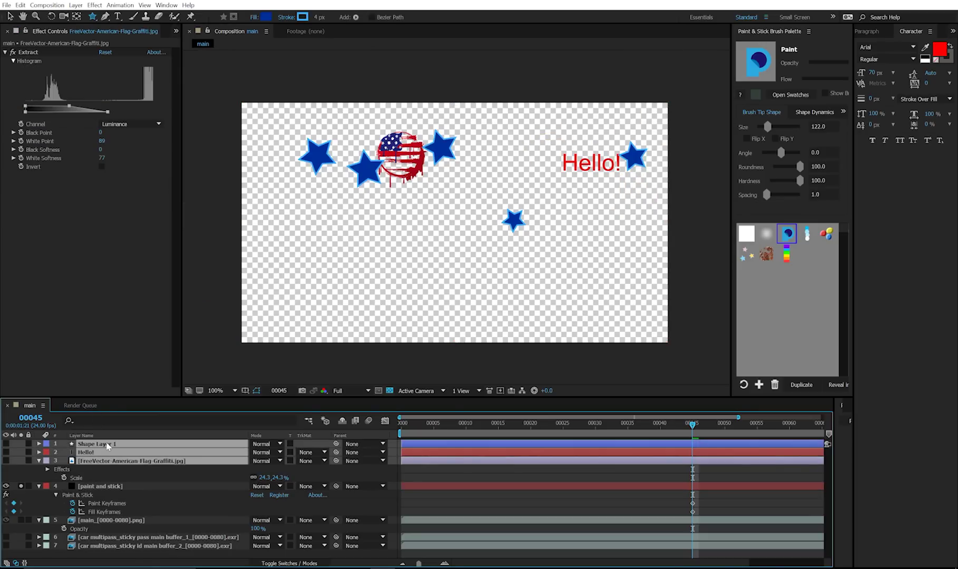
pyautogui.press('Delete')
# Turn off solo on the paint and stick layer and preview the captured artwork over the full animation.
pyautogui.click(94, 445)
pyautogui.click(21, 446)
pyautogui.click(120, 446)
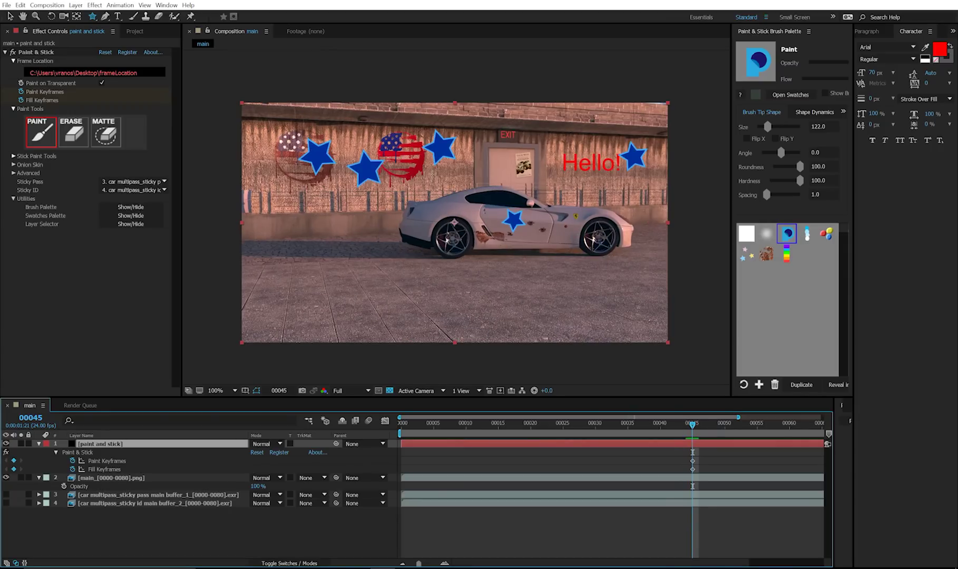
pyautogui.click(31, 52)
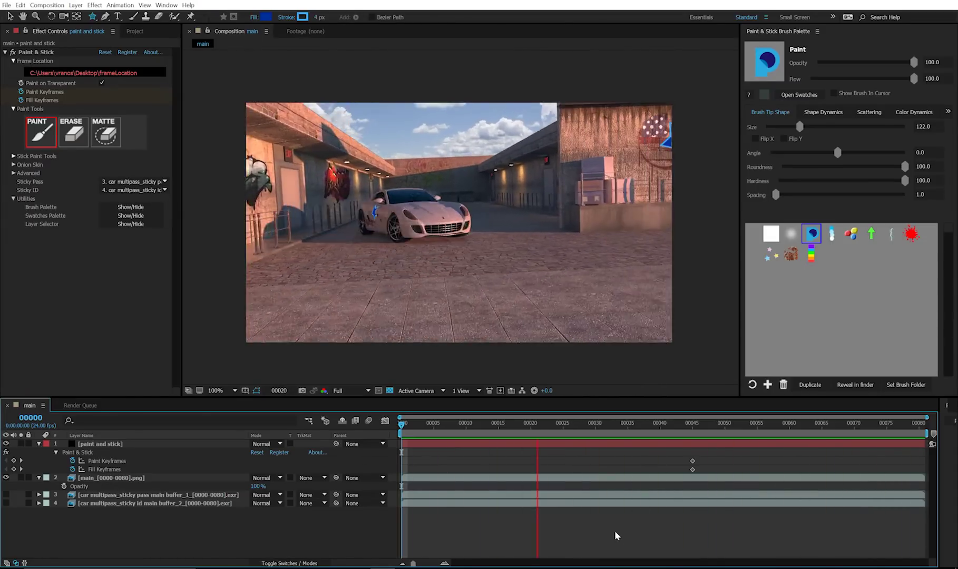
pyautogui.press('space')
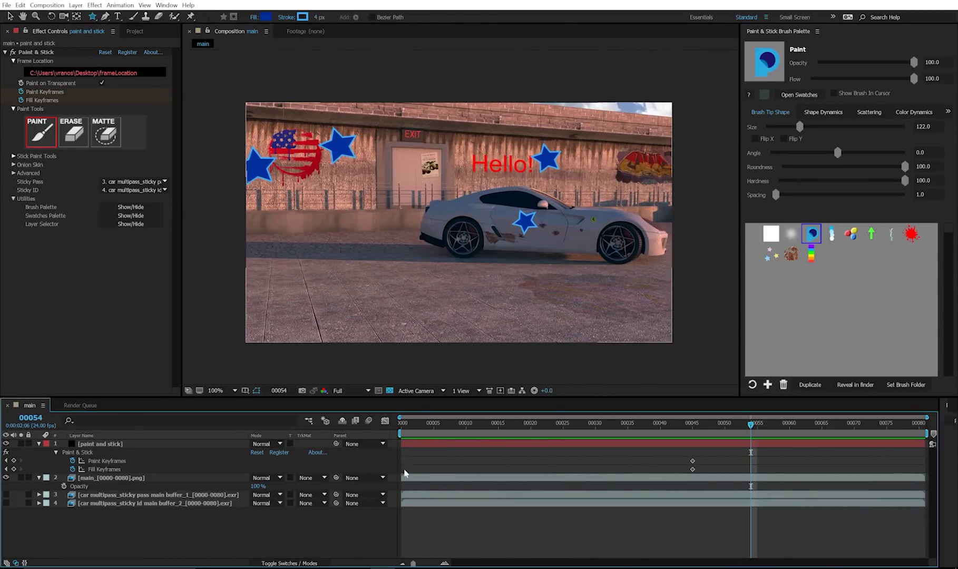
# Set the paint and stick layer's blending mode to Multiply.
pyautogui.click(245, 447)
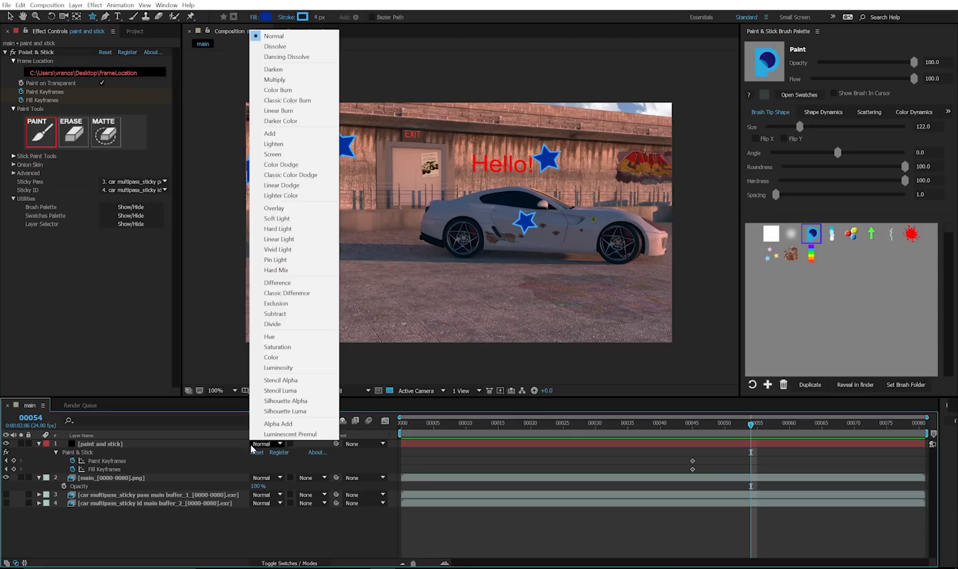
pyautogui.click(259, 80)
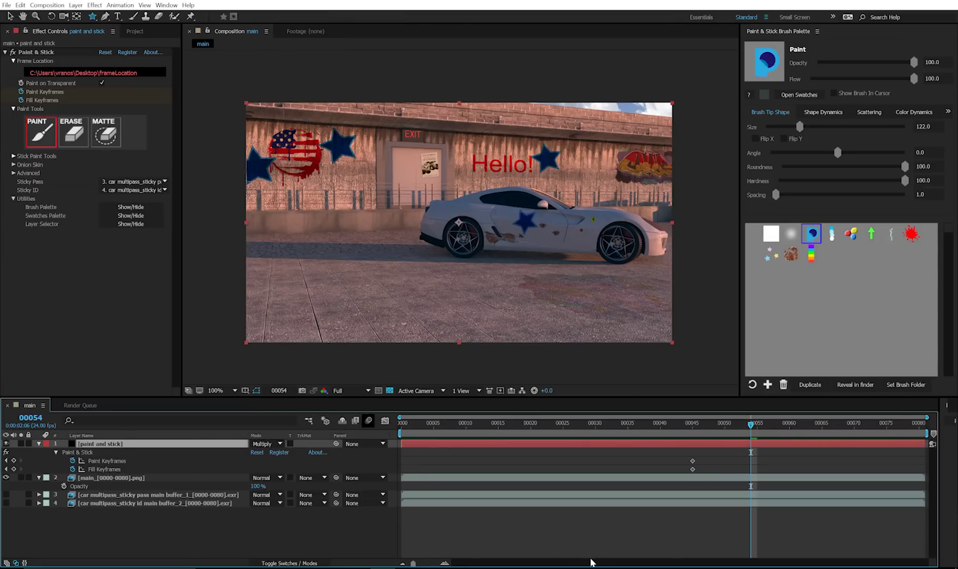
# Erase the Hello! text and its neighbouring star with the stick eraser at frame 54, and check the result back to frame 51.
pyautogui.click(37, 52)
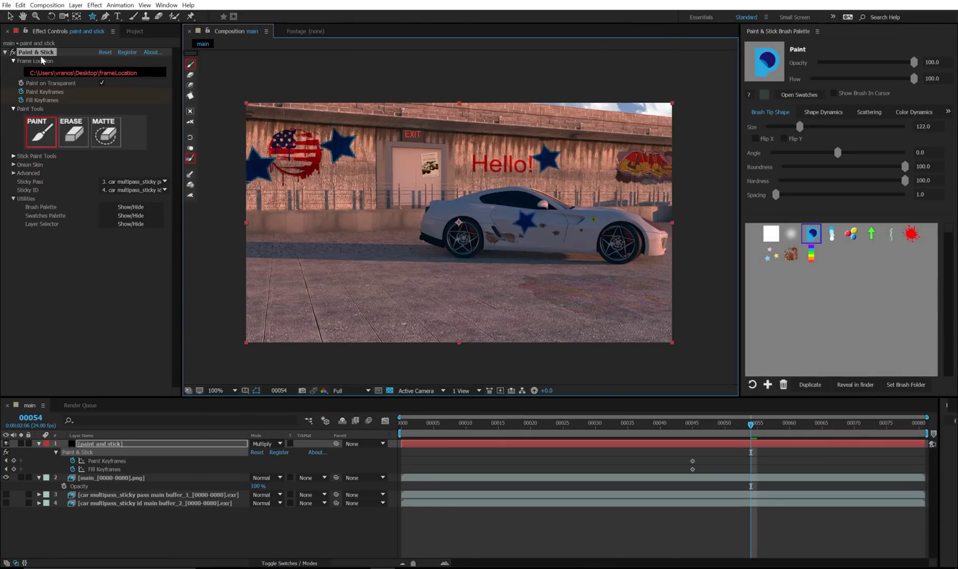
pyautogui.click(191, 185)
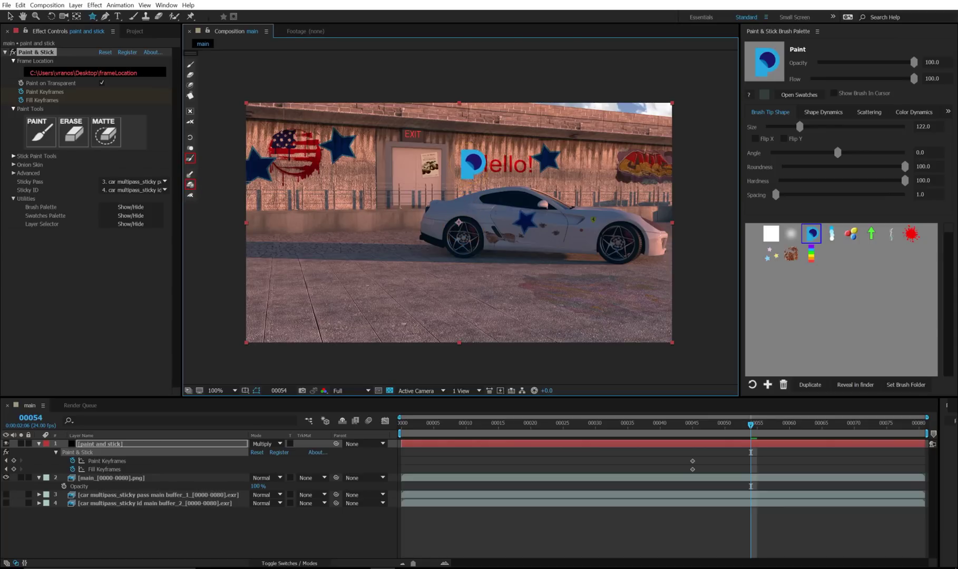
pyautogui.moveTo(468, 164); pyautogui.dragTo(536, 149)
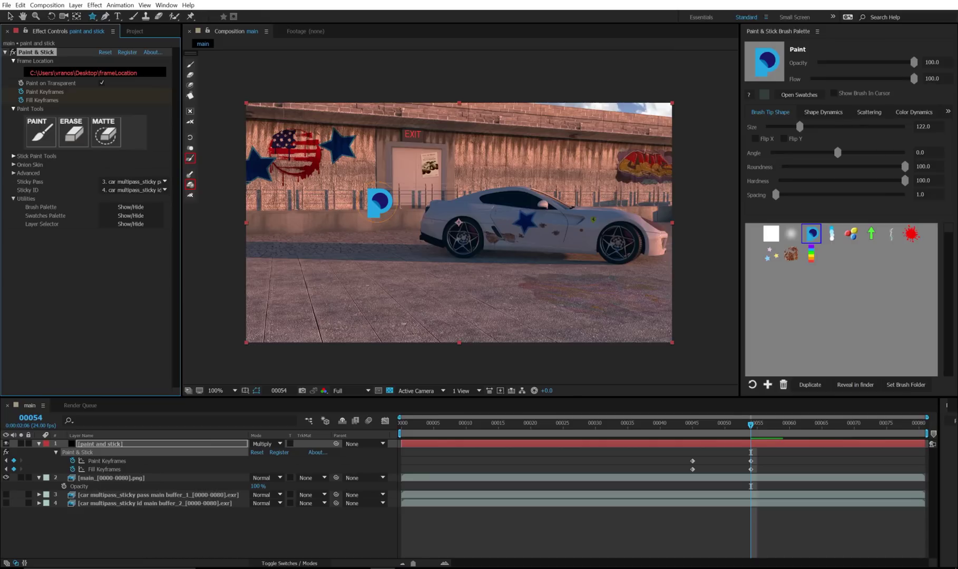
pyautogui.press('pageup')
pyautogui.press('pageup')
pyautogui.press('pageup')
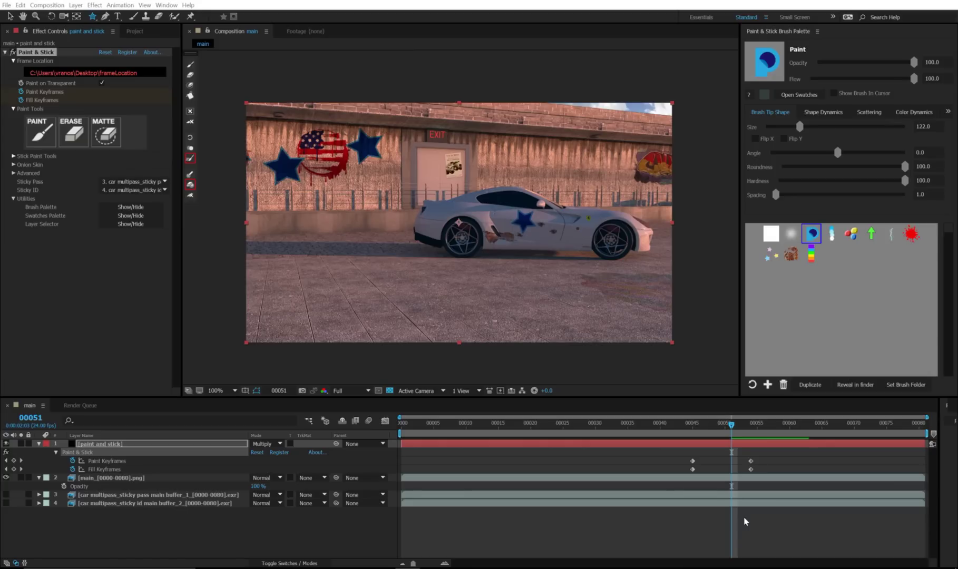